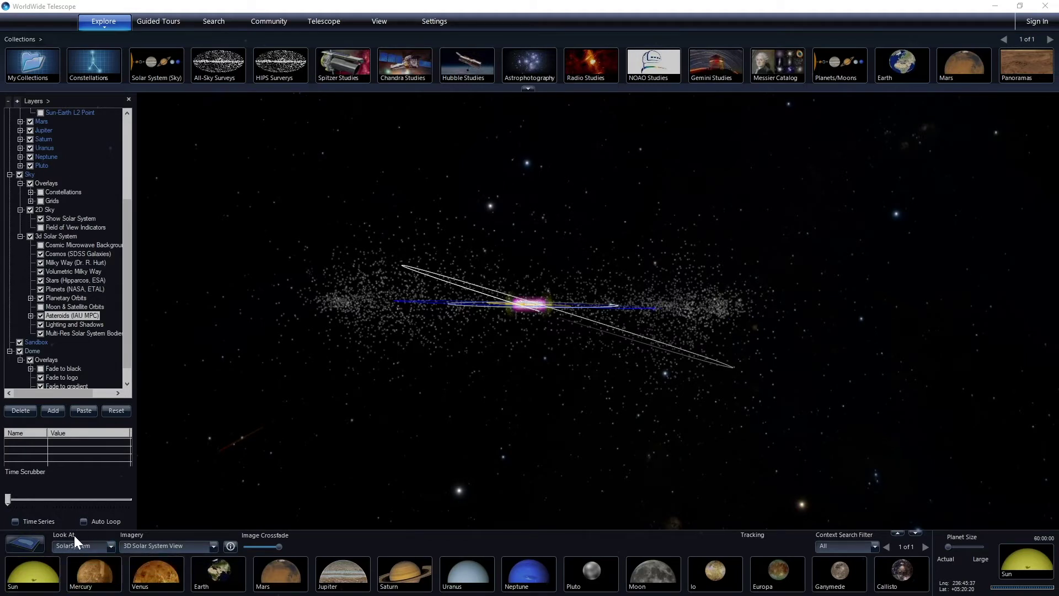
Step: Keep the Solar System selected as the 3D viewing target
click(108, 545)
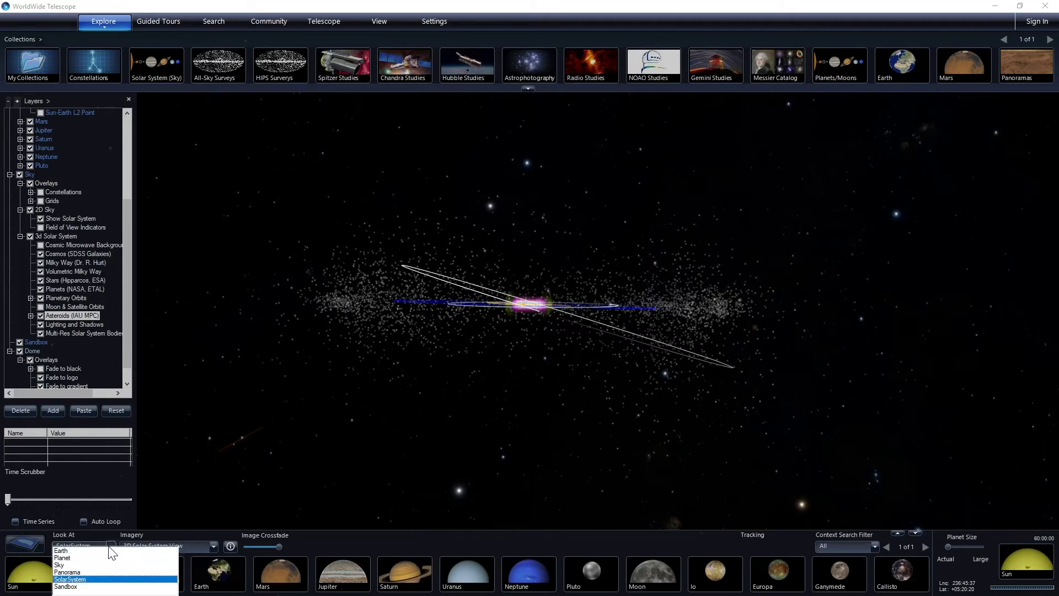
click(110, 545)
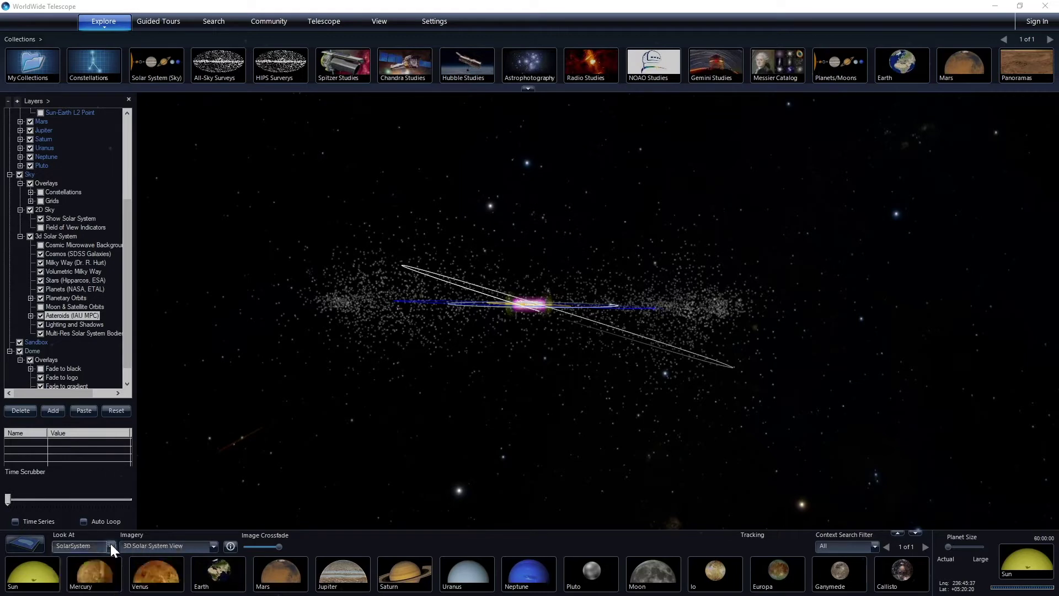
click(110, 545)
click(78, 580)
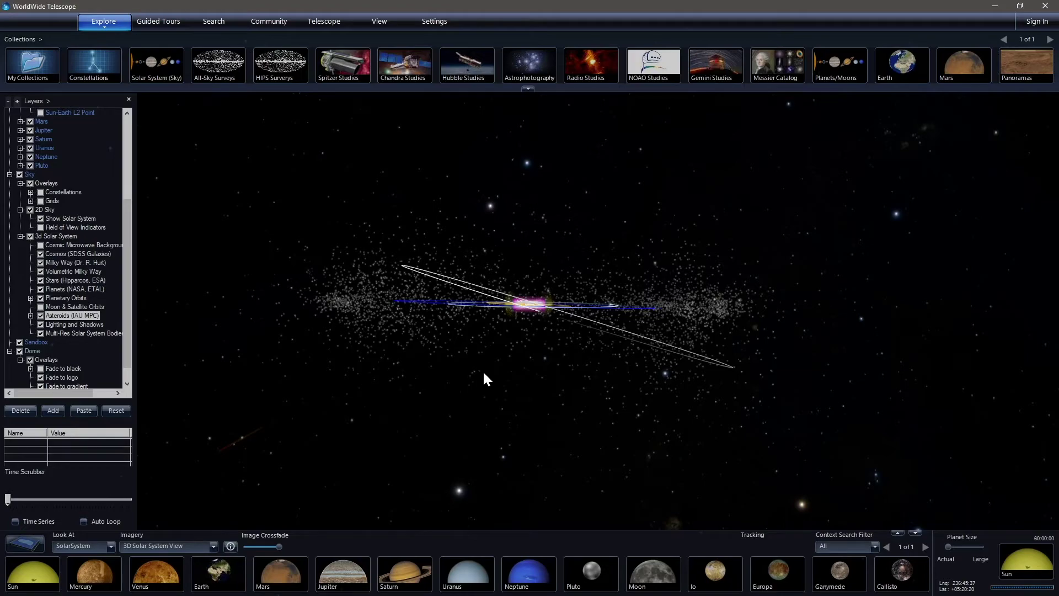
Step: Tilt the solar system to an oblique top-down view so the orbits appear as ellipses
drag(484, 377, 506, 420)
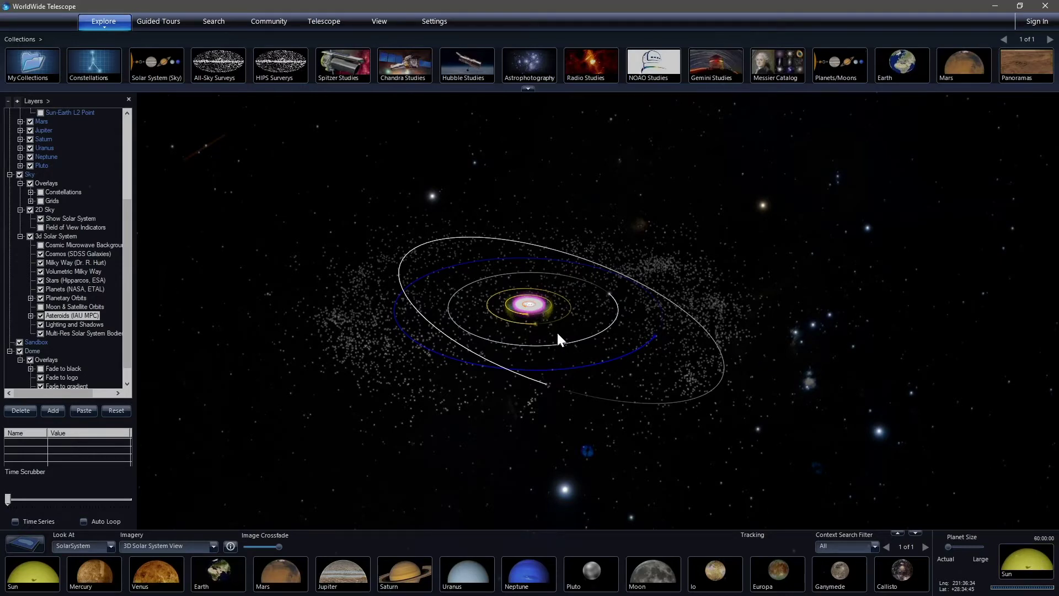
drag(557, 331, 528, 435)
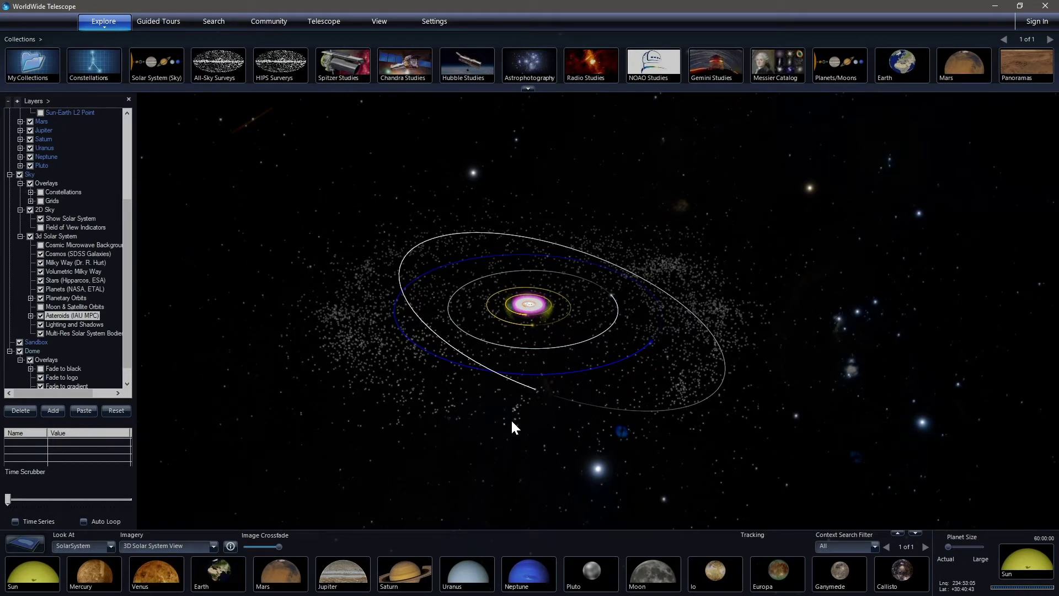
scroll(512, 421, up, 5)
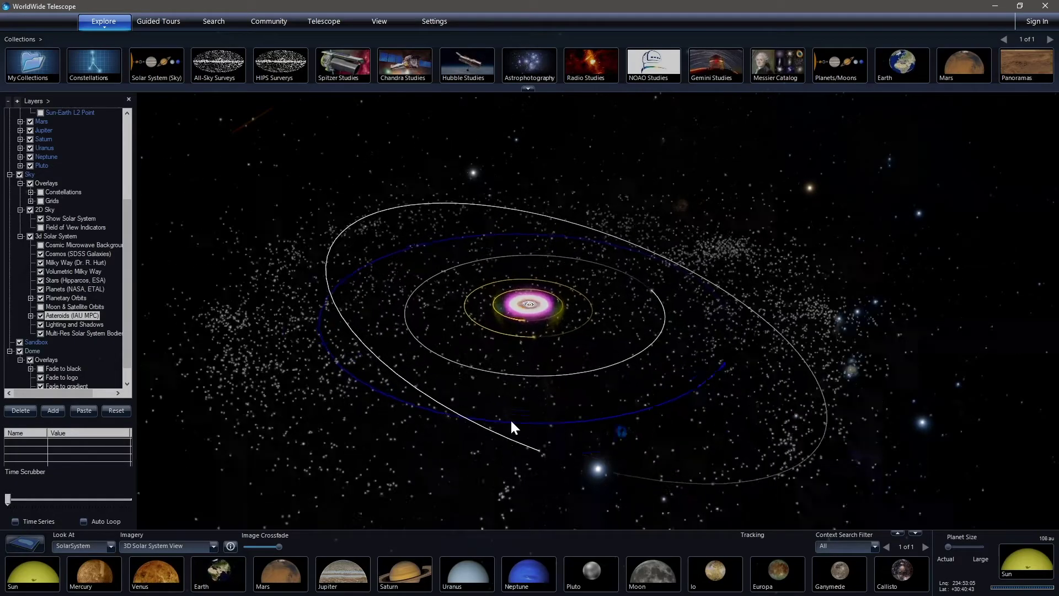
Step: Zoom toward the Sun and back out, tilting between edge-on and face-on views
scroll(512, 422, up, 5)
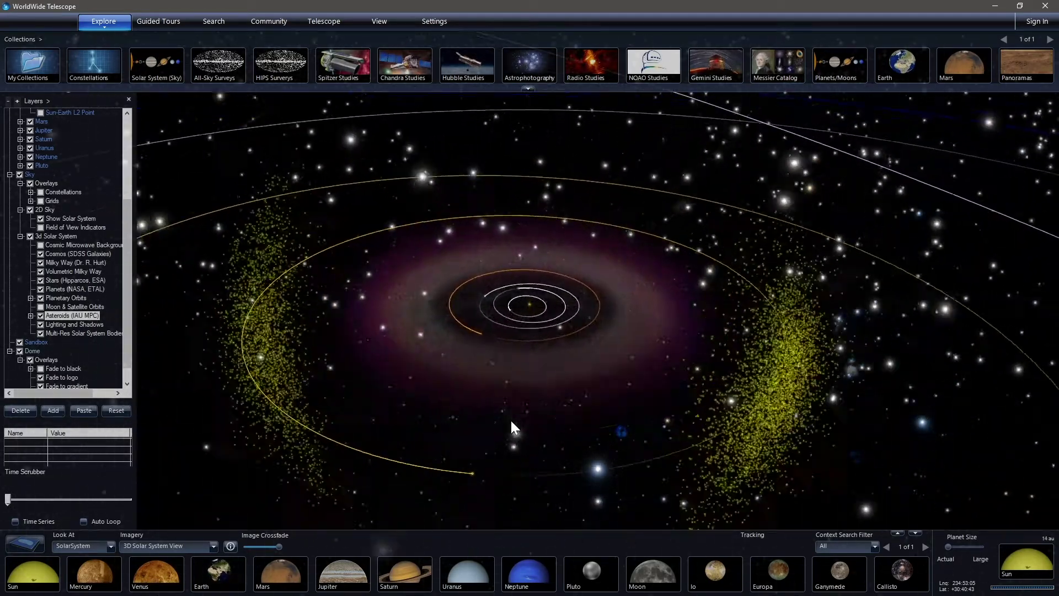
scroll(516, 424, down, 4)
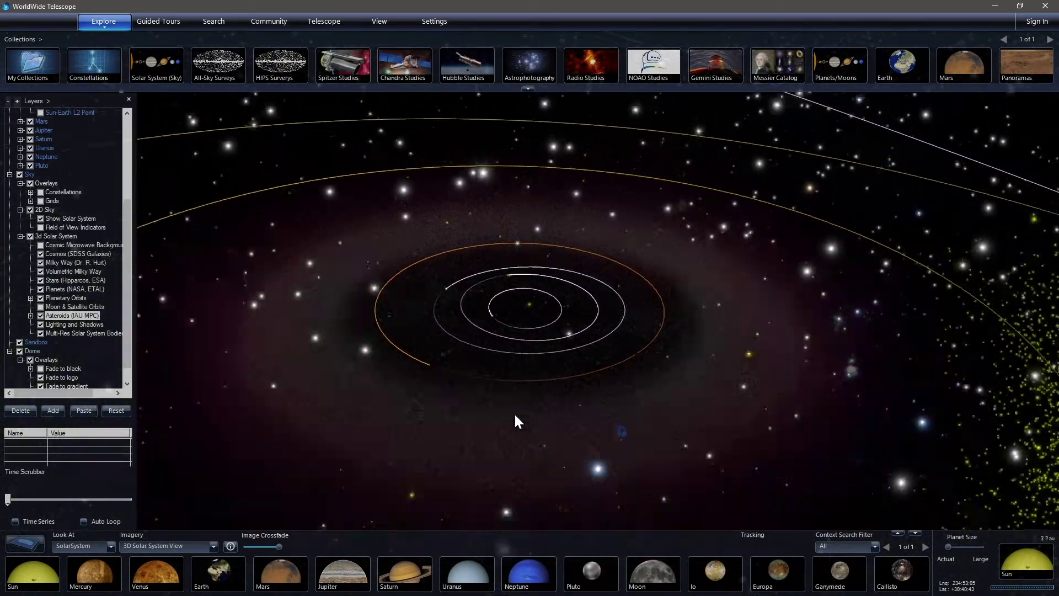
scroll(515, 416, down, 2)
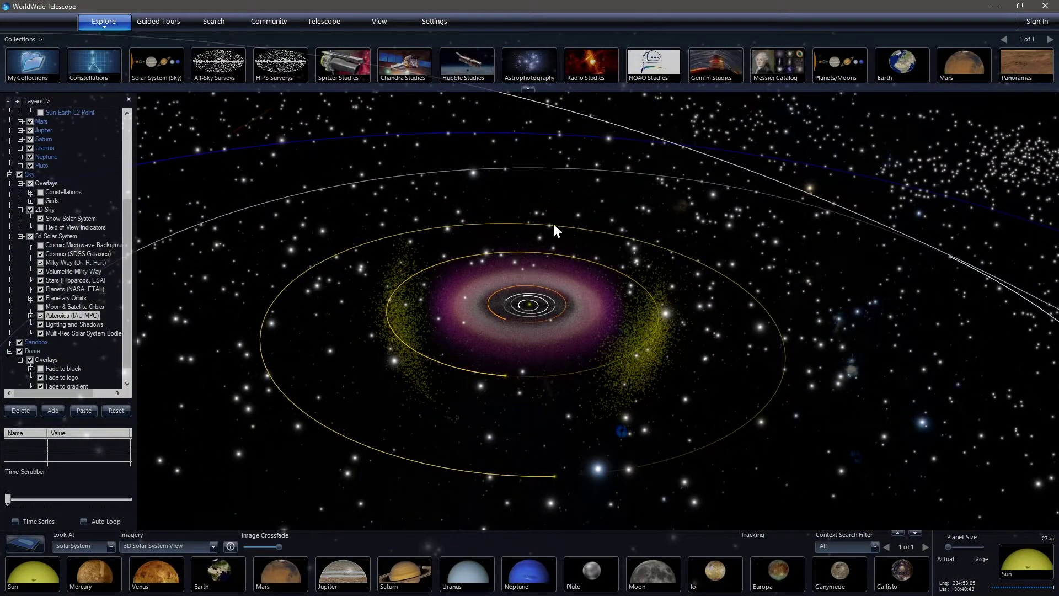
scroll(548, 250, down, 6)
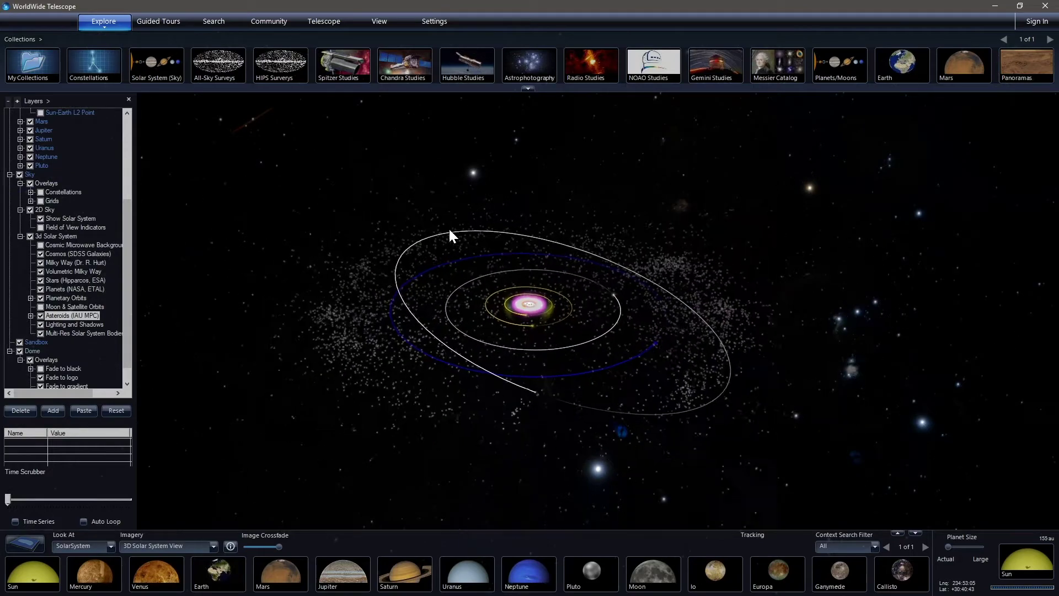
drag(476, 303, 534, 383)
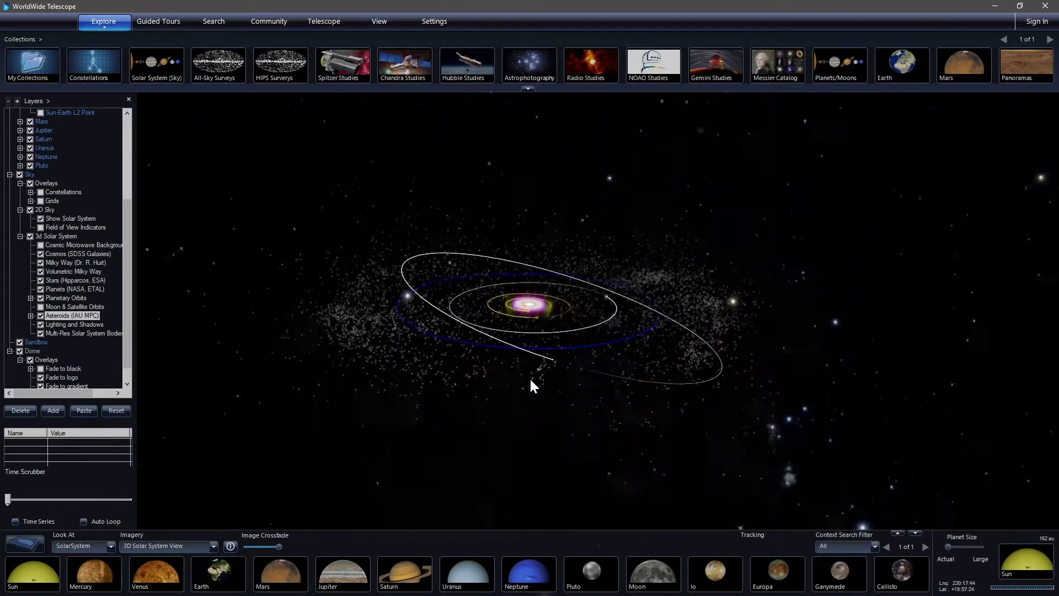
drag(533, 326, 546, 379)
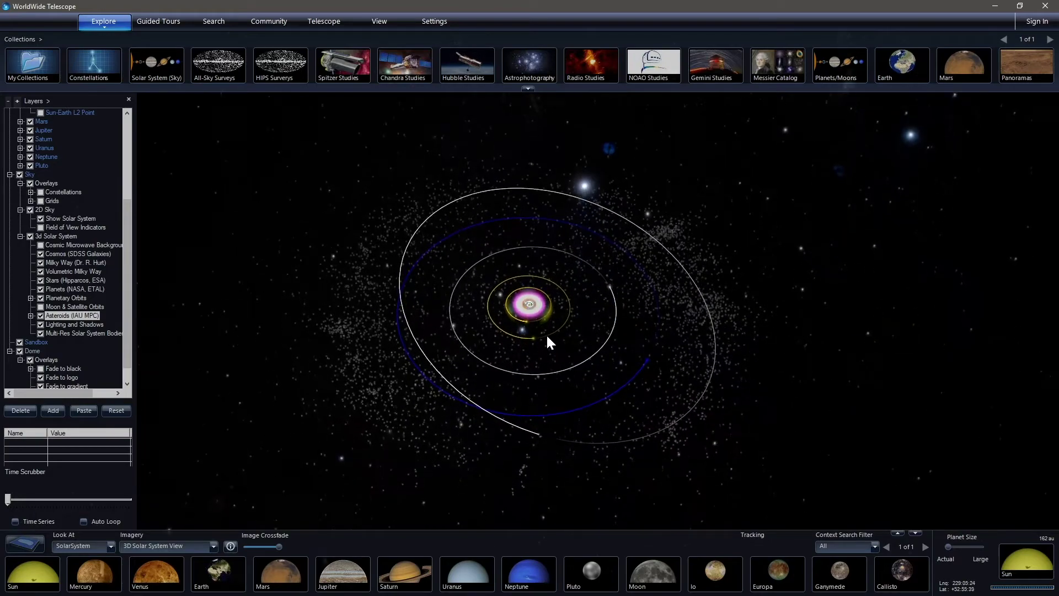
scroll(535, 344, up, 1)
scroll(544, 331, up, 3)
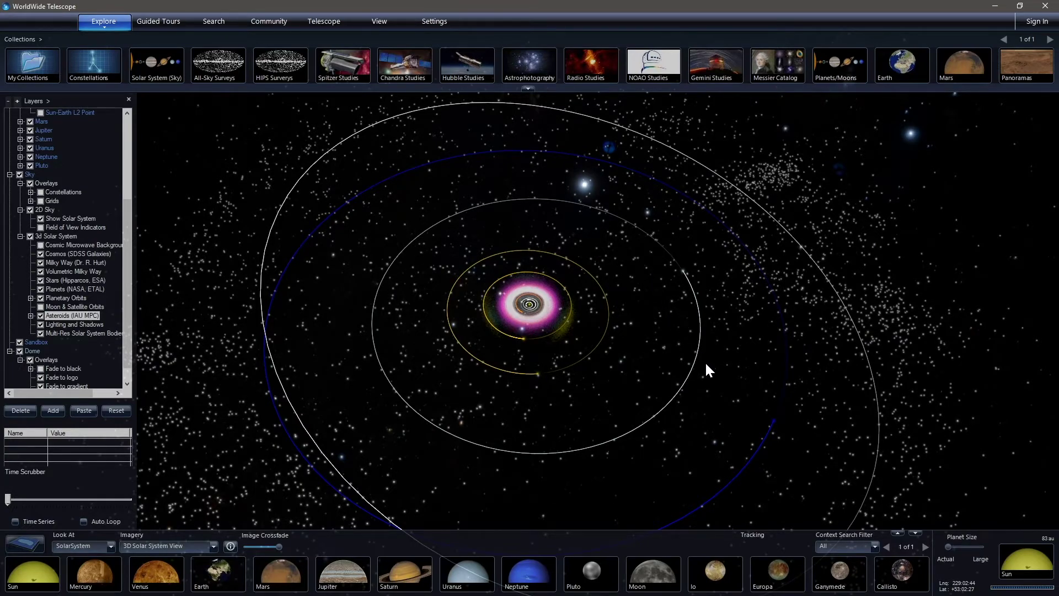
Step: Rotate the orbits around the Sun and zoom in to about 83 au with a tilted view
mouse_move(704, 361)
mouse_down()
mouse_move(605, 318)
mouse_move(580, 288)
mouse_move(665, 315)
mouse_move(693, 359)
mouse_up()
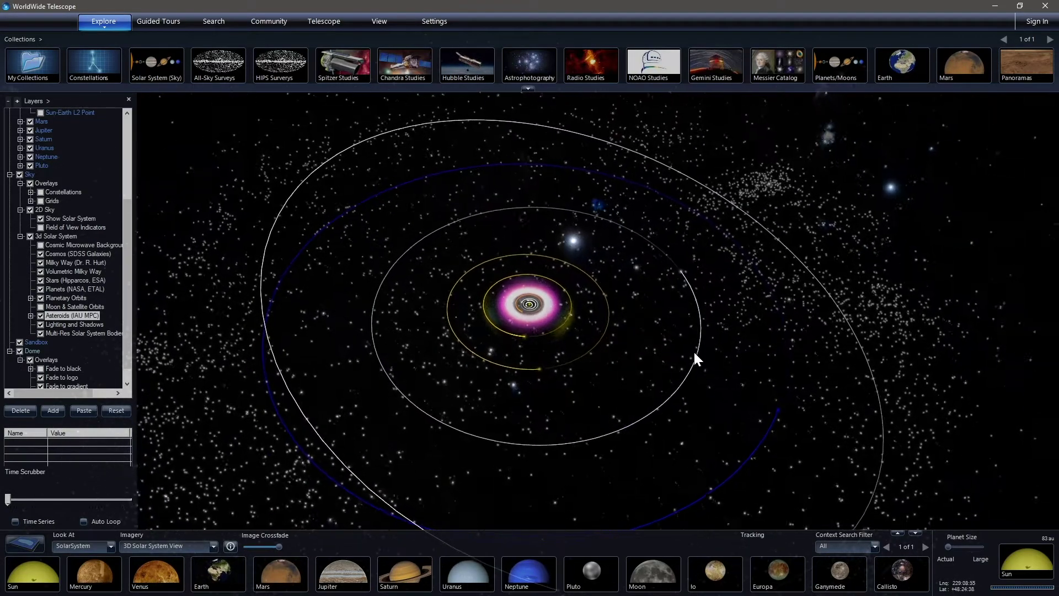
scroll(693, 359, down, 4)
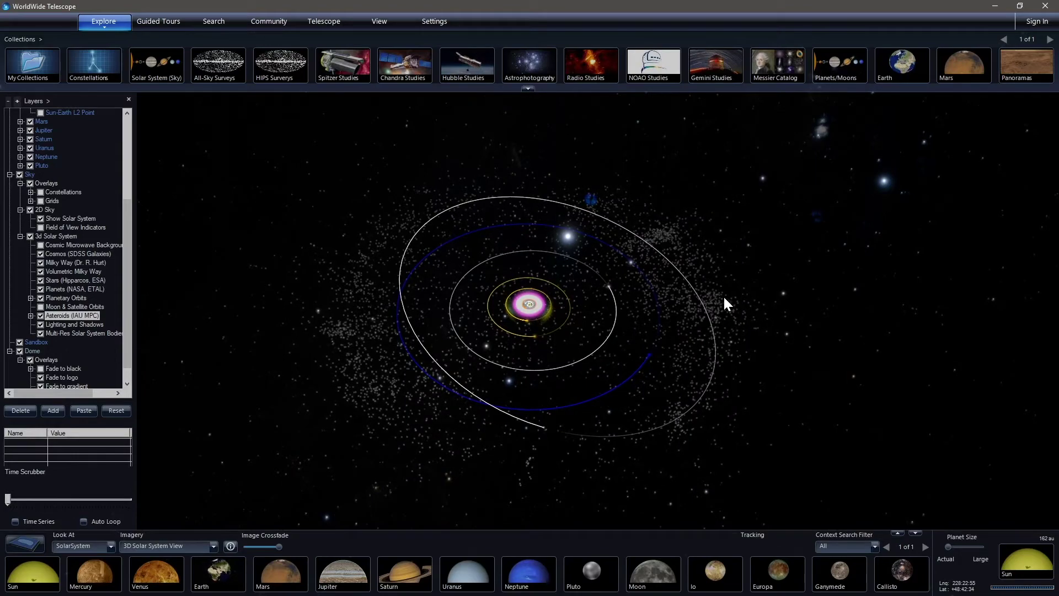
drag(638, 379, 486, 376)
scroll(542, 400, up, 1)
scroll(541, 399, up, 3)
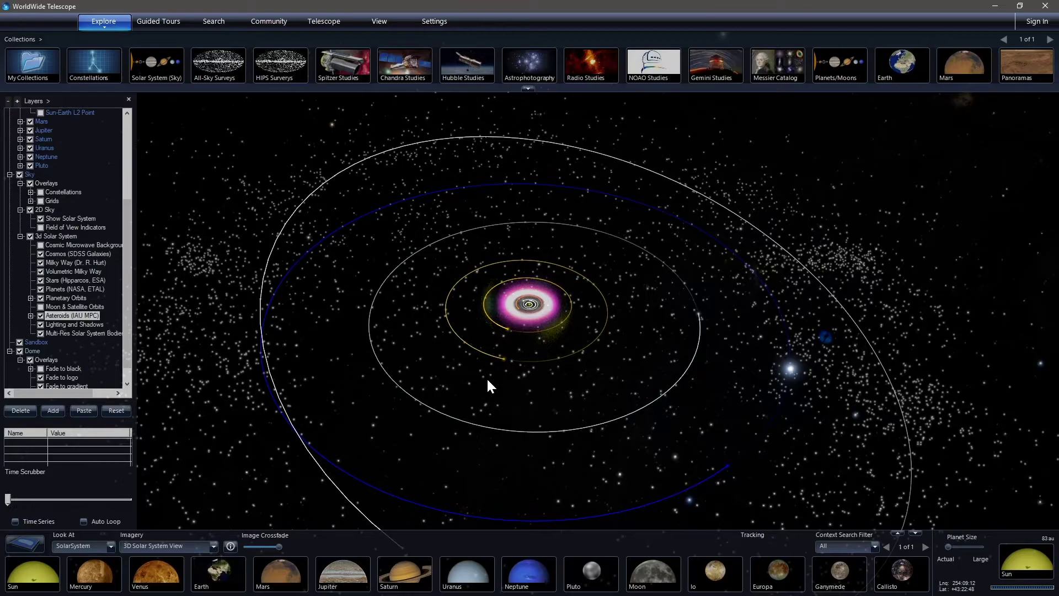
drag(634, 328, 750, 429)
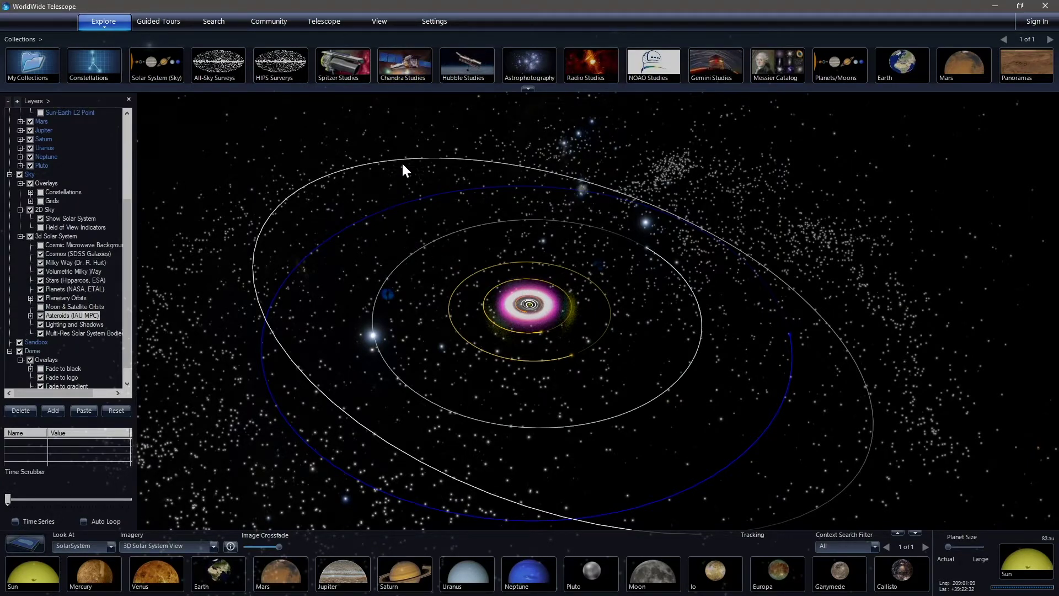
Step: Reset the observing time to the present and start the clock running fast-forward
click(385, 24)
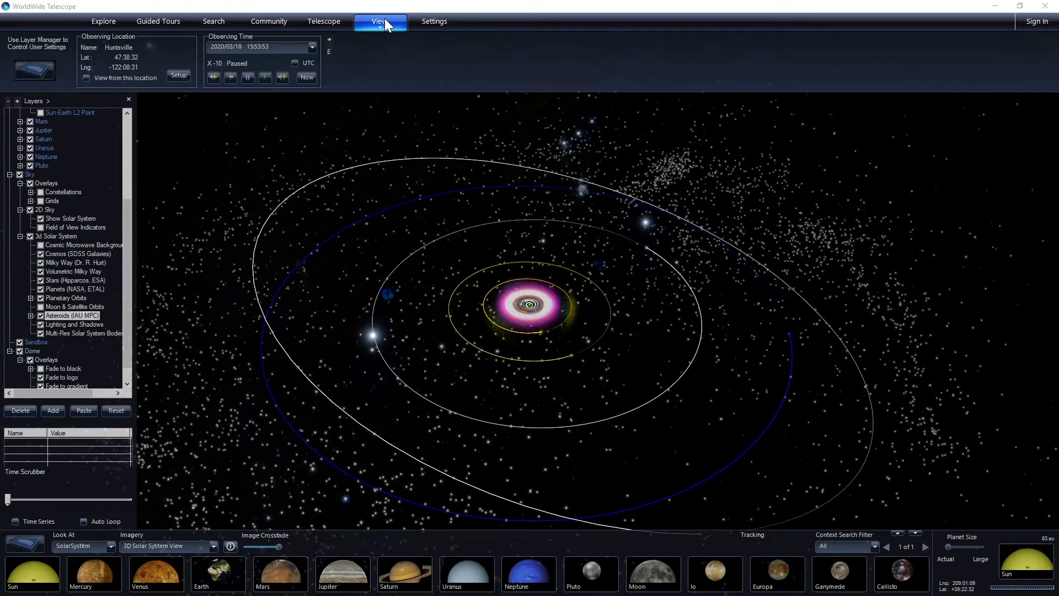
click(306, 77)
drag(452, 230, 416, 213)
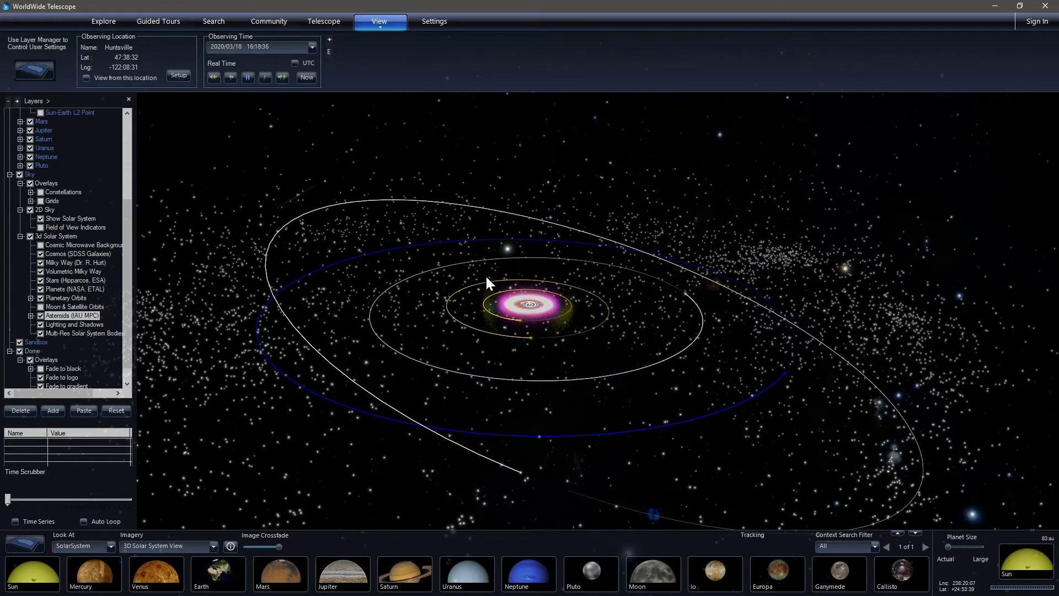
drag(497, 315, 511, 342)
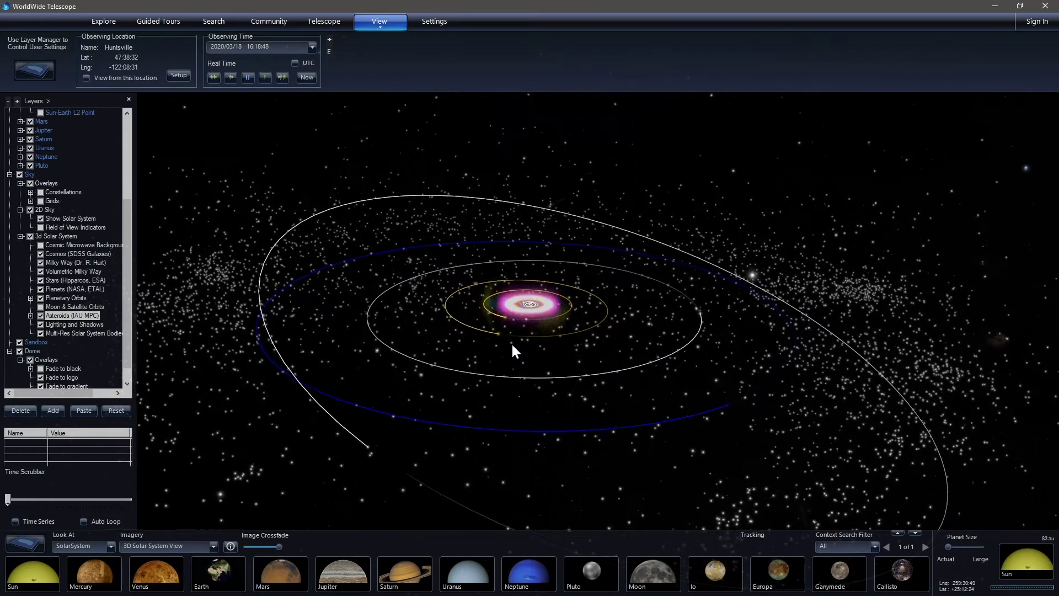
click(282, 78)
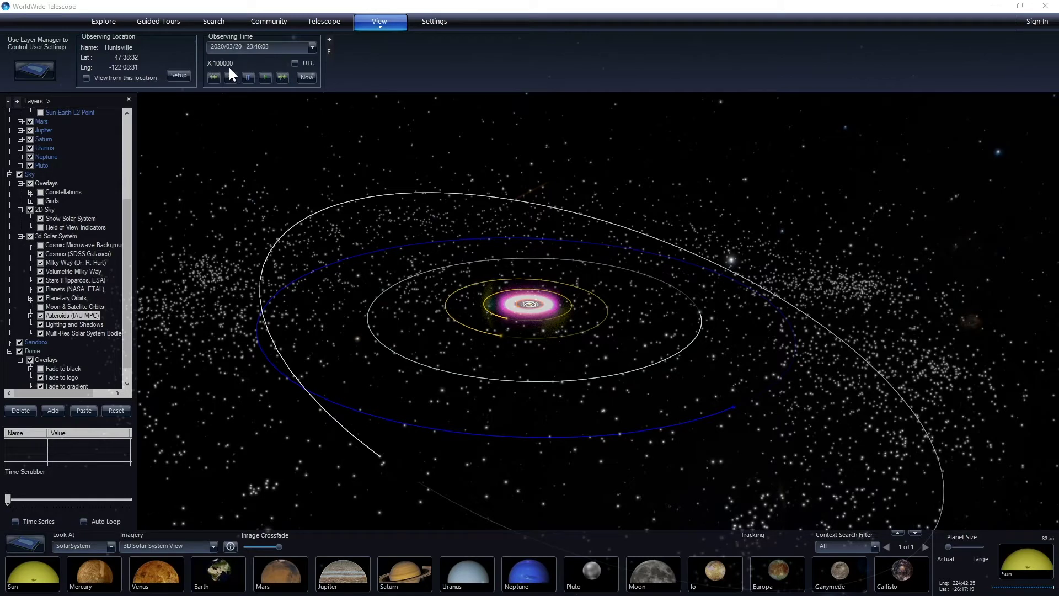
Step: Raise the time rate to X 100000000 and tilt the view to watch the planets orbit
click(280, 78)
click(281, 77)
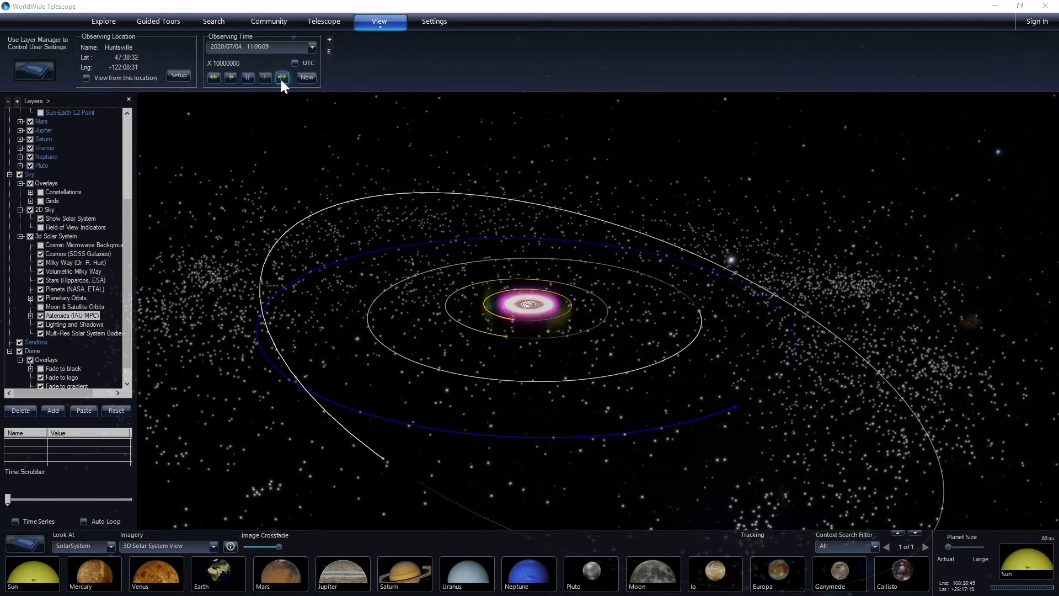
click(281, 77)
drag(506, 224, 559, 345)
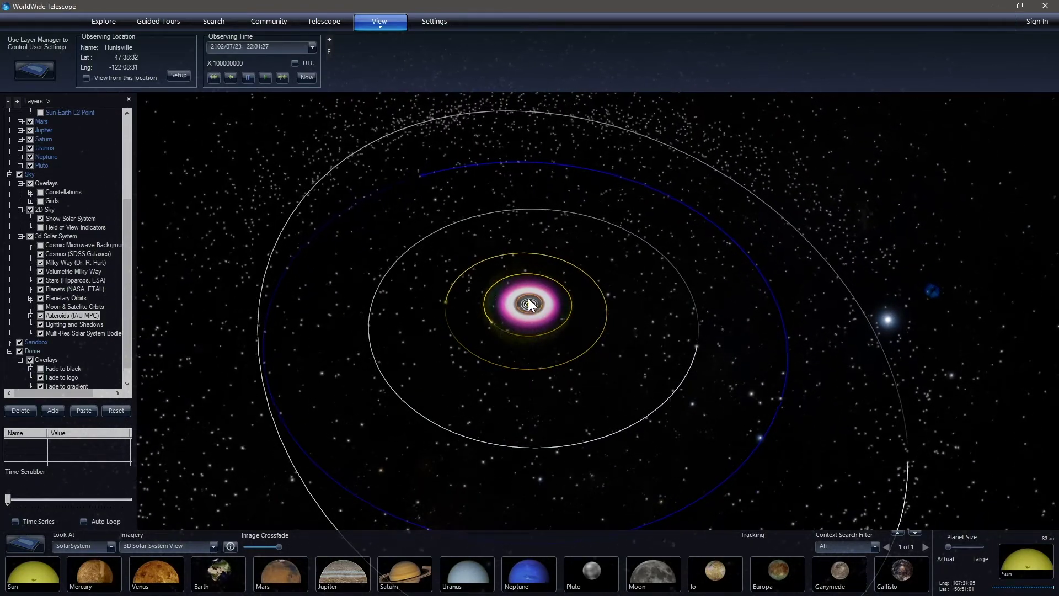
Step: Pause the clock and return it to the present at real-time speed
click(250, 77)
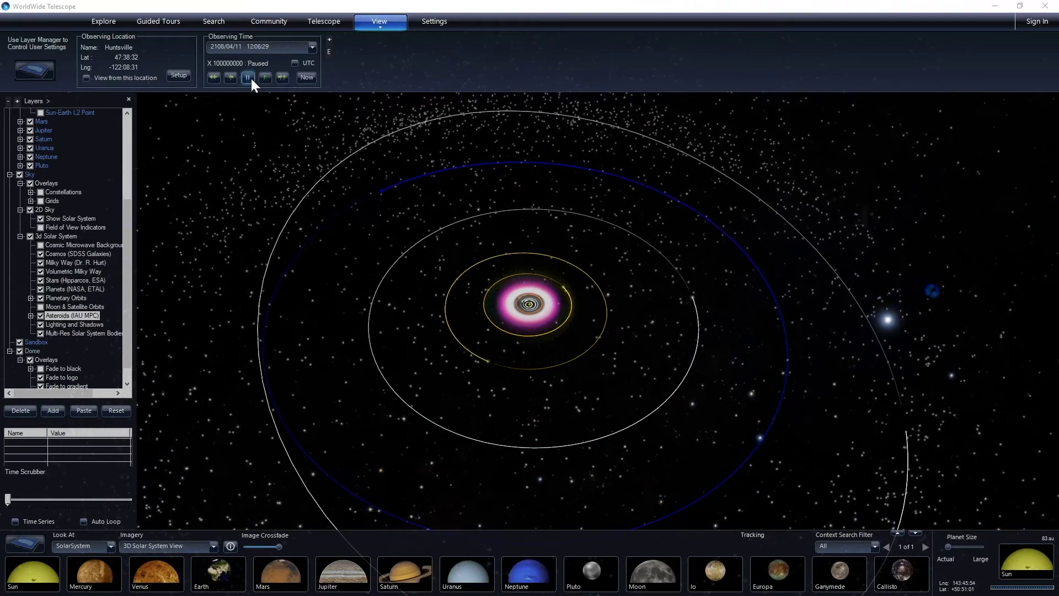
click(307, 77)
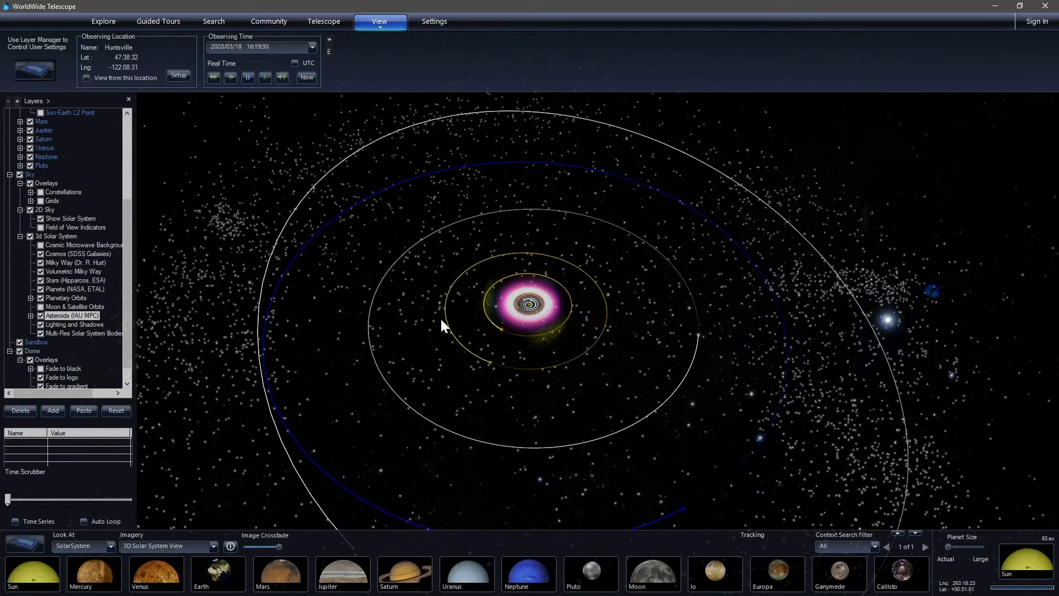
drag(439, 317, 441, 276)
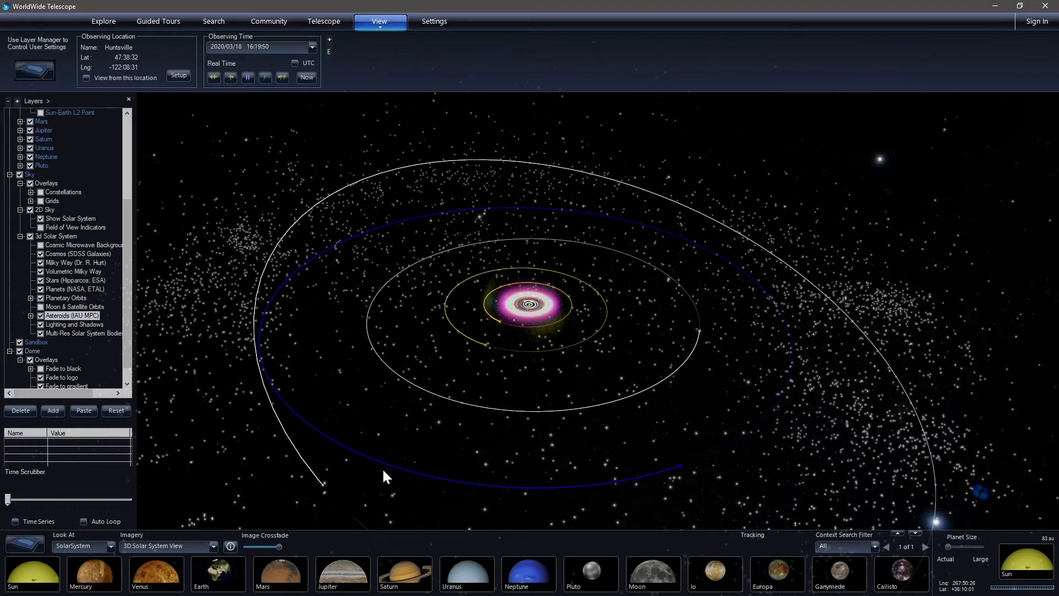
Step: Fly to and track Mars using its thumbnail in the planet strip
click(294, 569)
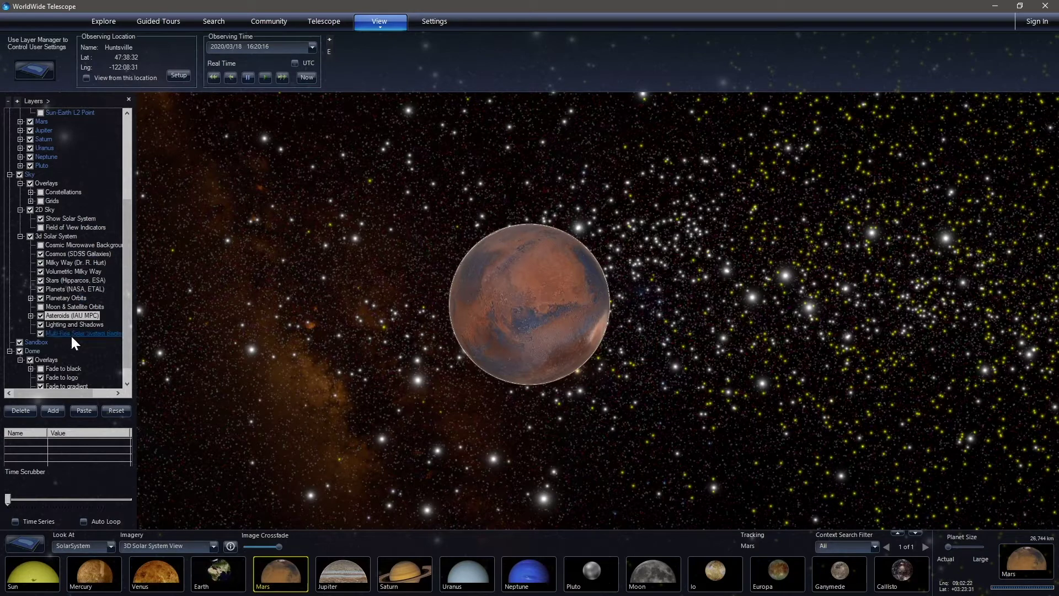
Step: Hide the asteroids layer and briefly show, then hide, the constellation figures around Mars
click(42, 316)
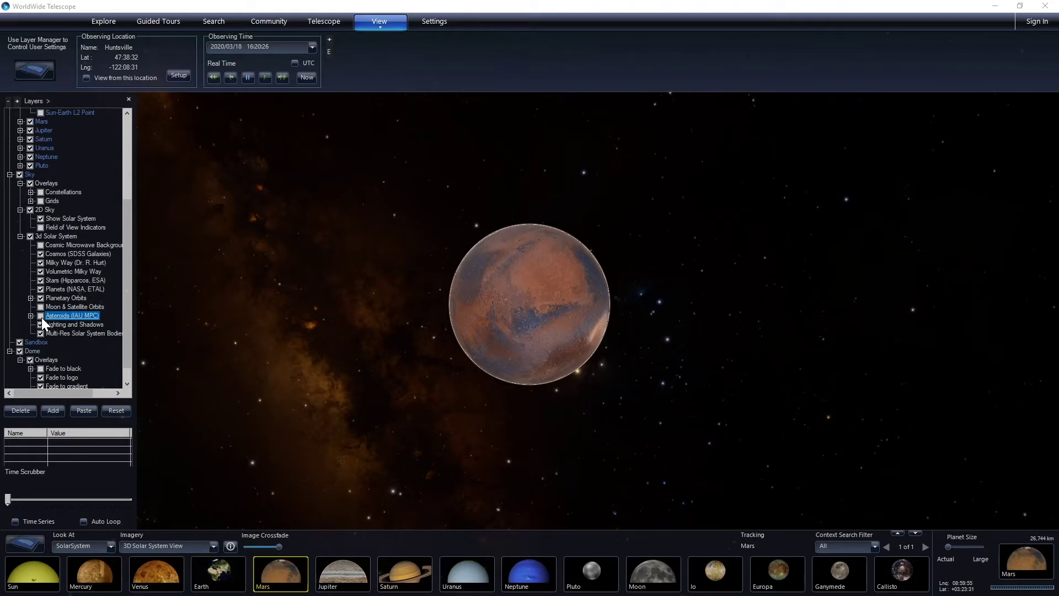
drag(303, 347, 343, 374)
click(40, 192)
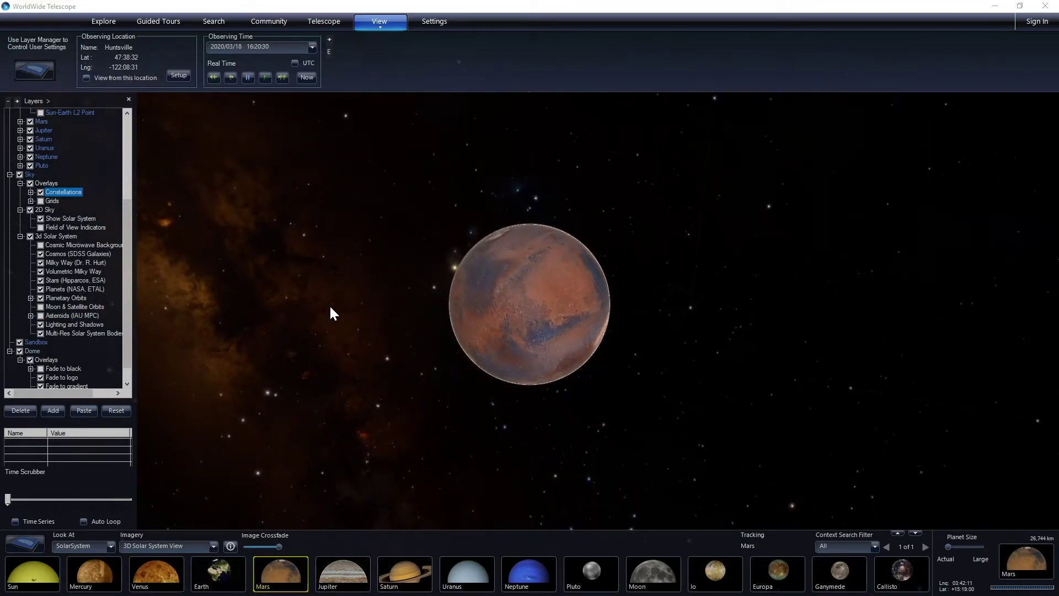
drag(345, 337, 260, 302)
click(40, 191)
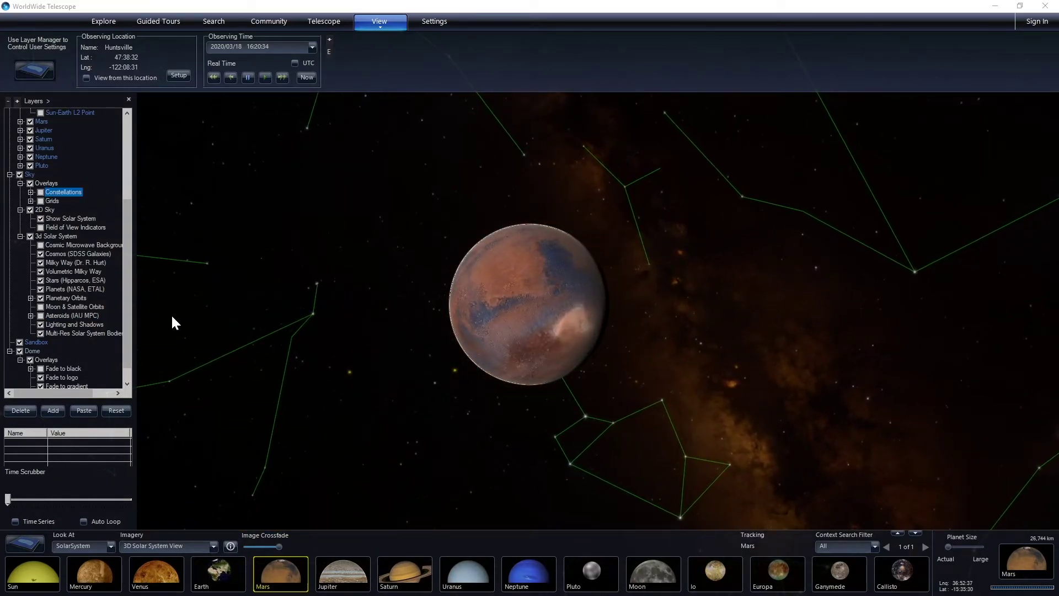
Step: Hide the planetary orbit lines and expand Mars in the Layers tree to list its moons
click(231, 316)
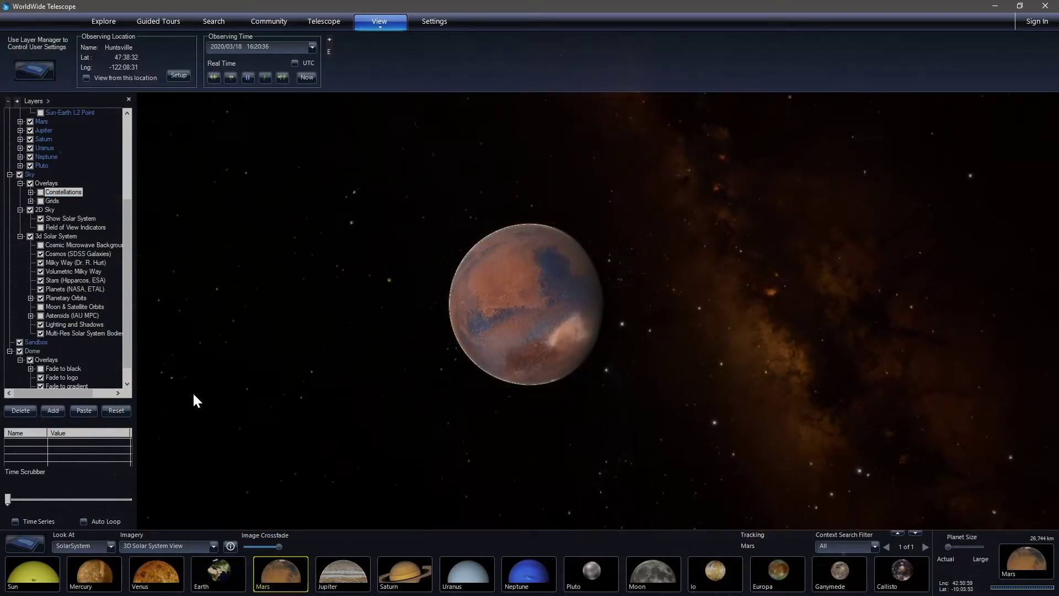
click(40, 297)
click(243, 323)
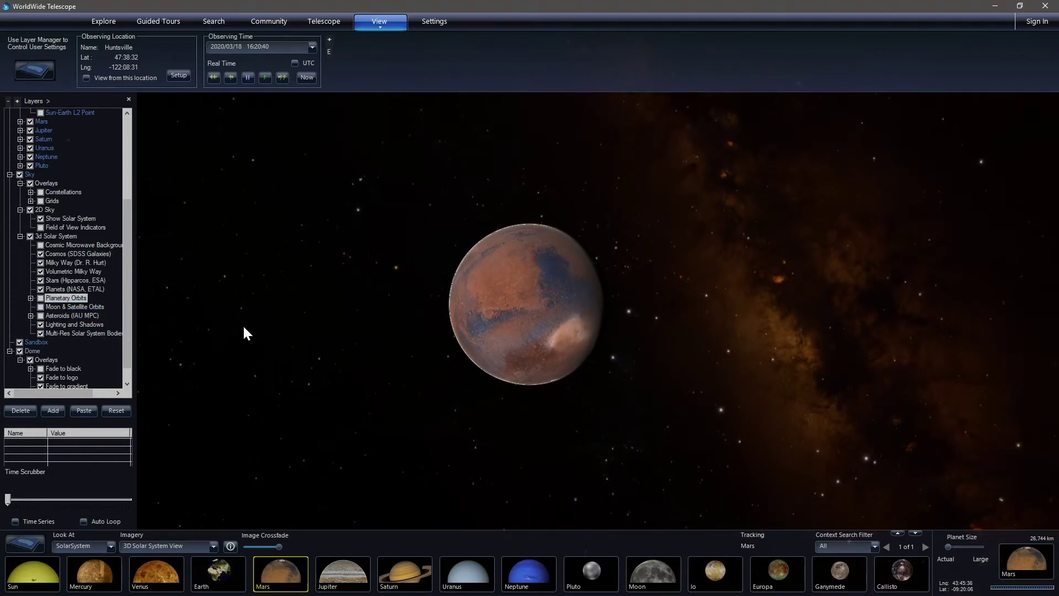
scroll(97, 317, up, 3)
scroll(97, 319, up, 2)
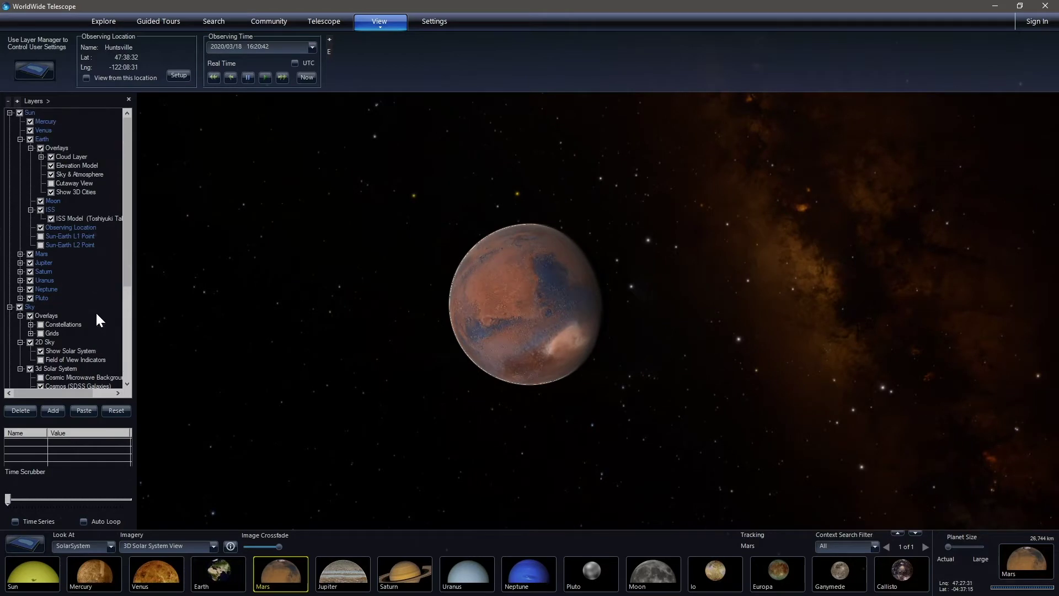
click(21, 254)
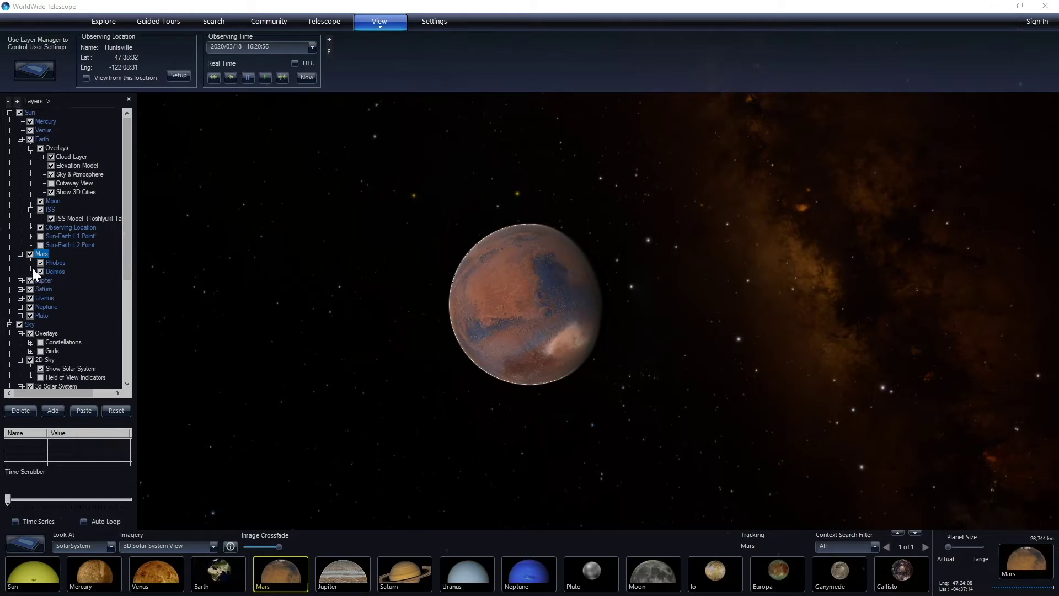
Step: Toggle the Mars layer node to check Phobos and Deimos, then orbit the view around Mars
click(21, 253)
click(21, 255)
click(21, 255)
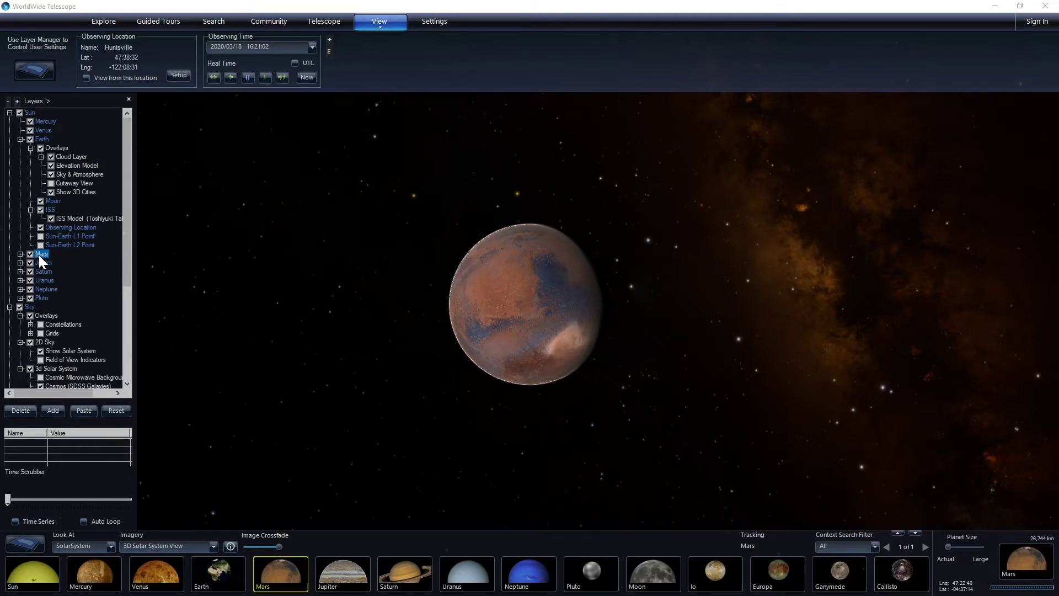
click(16, 253)
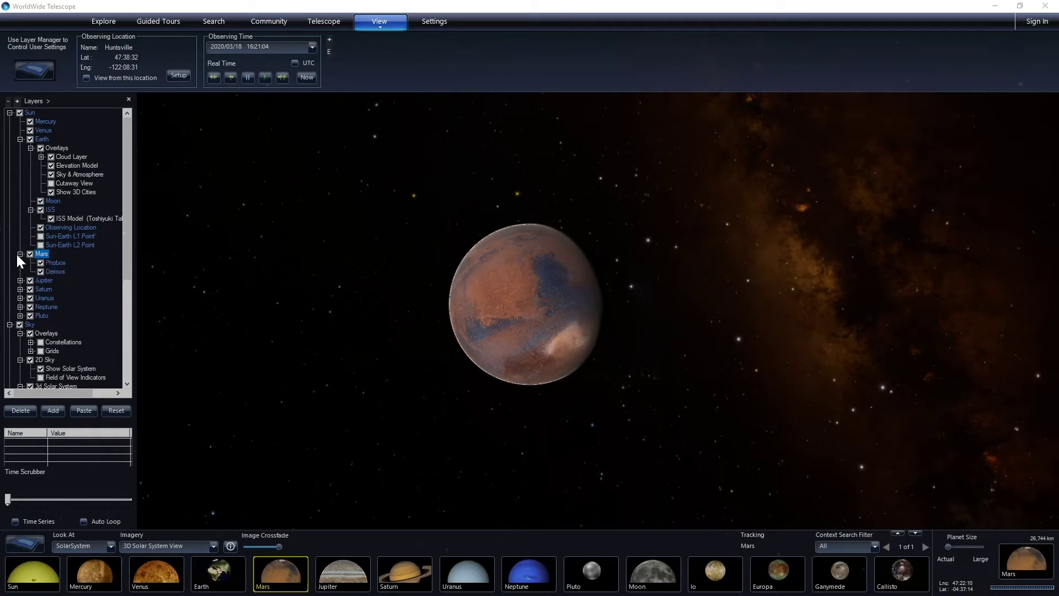
click(17, 253)
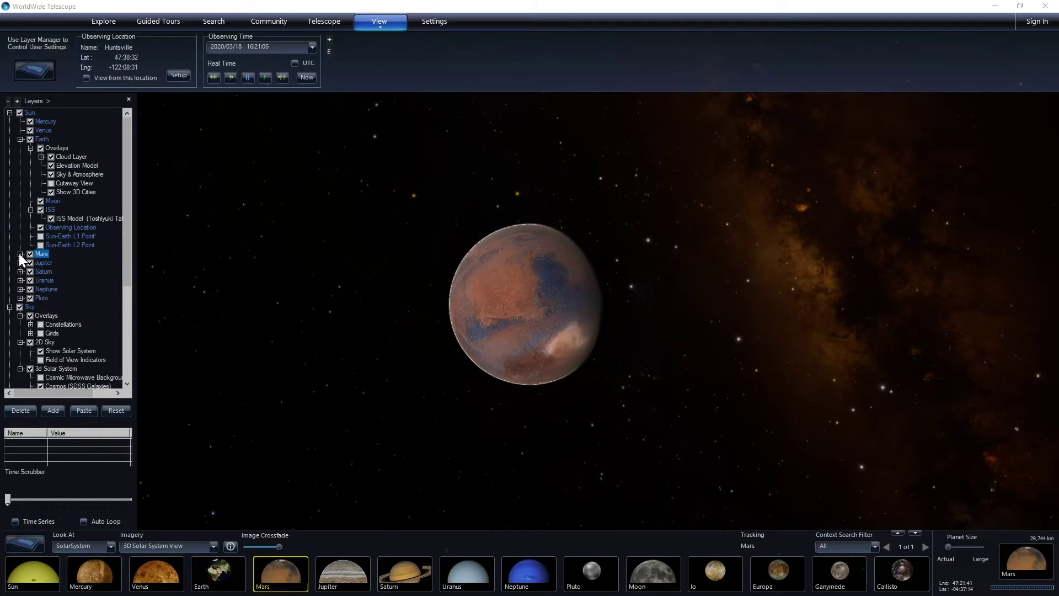
click(18, 254)
click(18, 254)
drag(327, 319, 462, 348)
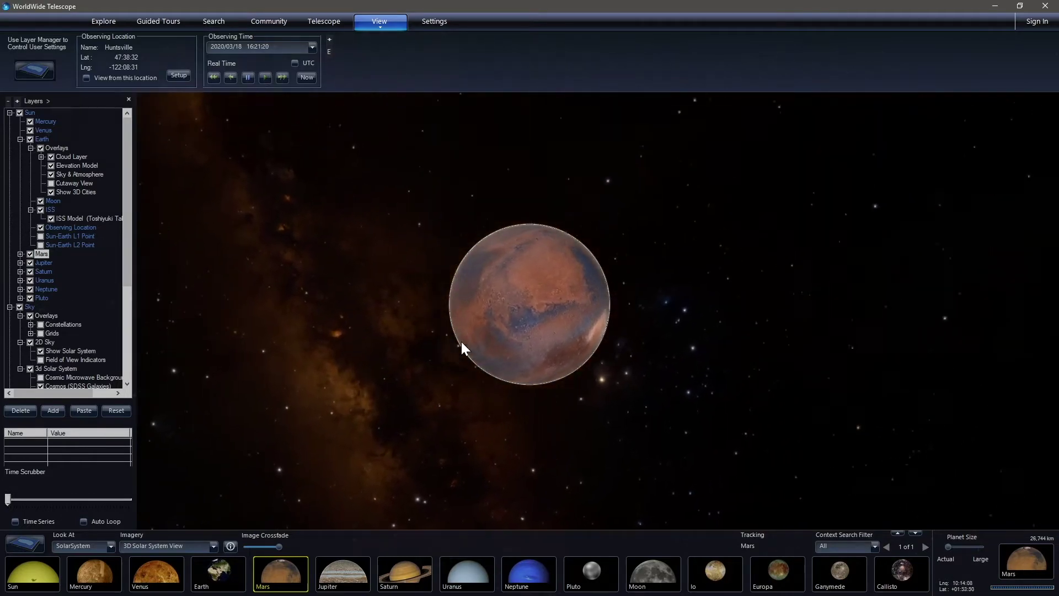
Step: Zoom onto Mars's cratered surface, back out, orbit to another face, and zoom in again
scroll(422, 395, up, 5)
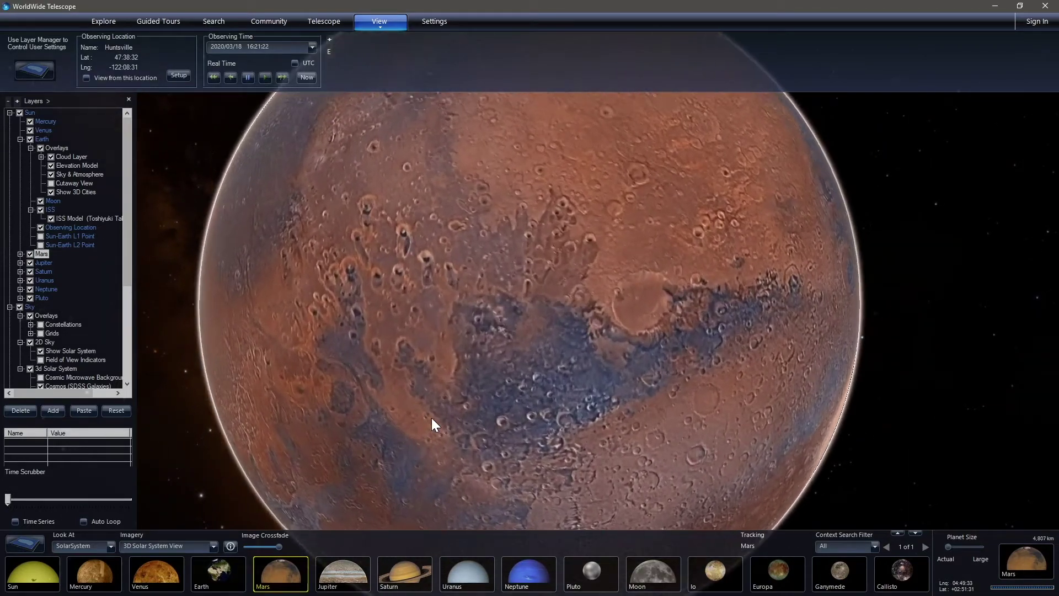
scroll(431, 418, up, 3)
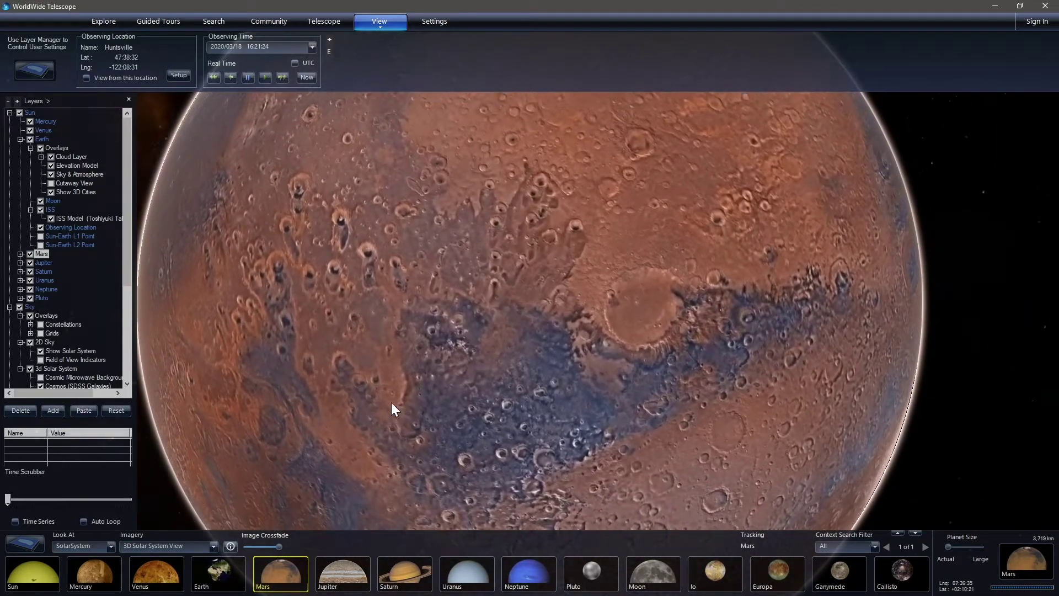
scroll(409, 391, up, 5)
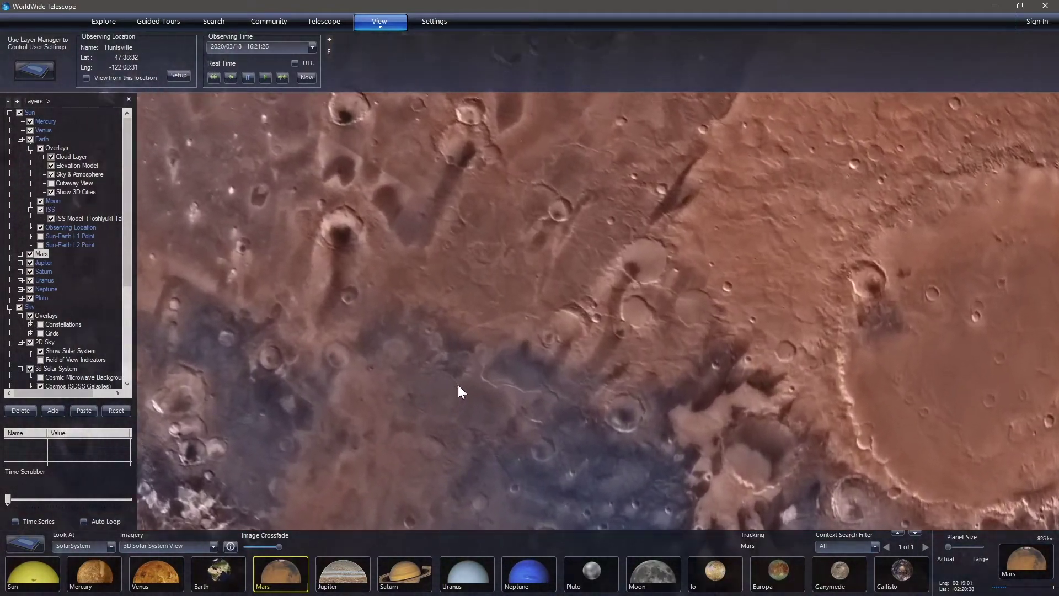
scroll(458, 391, up, 3)
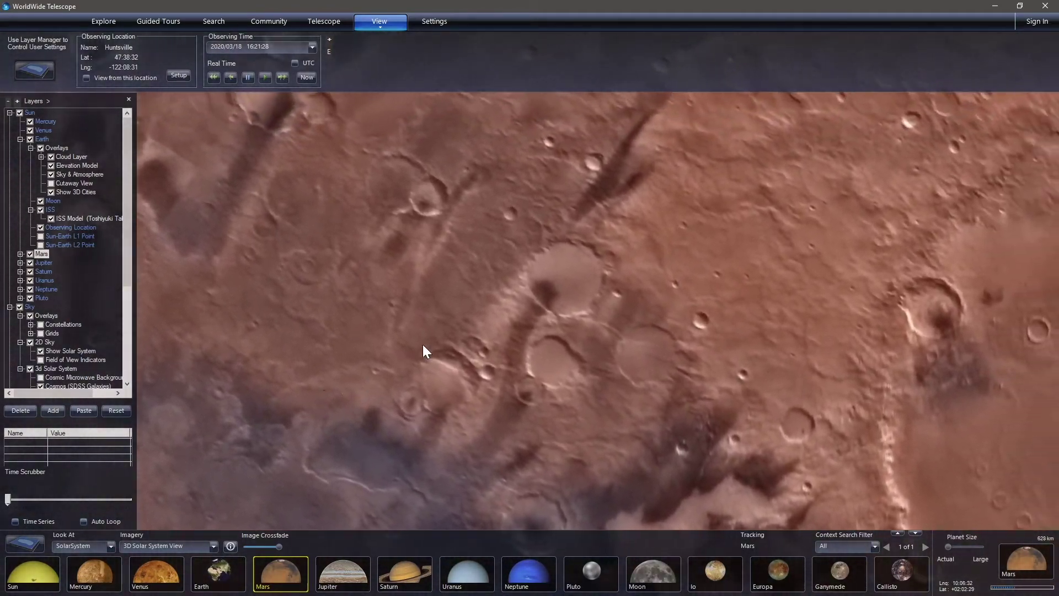
scroll(408, 334, down, 5)
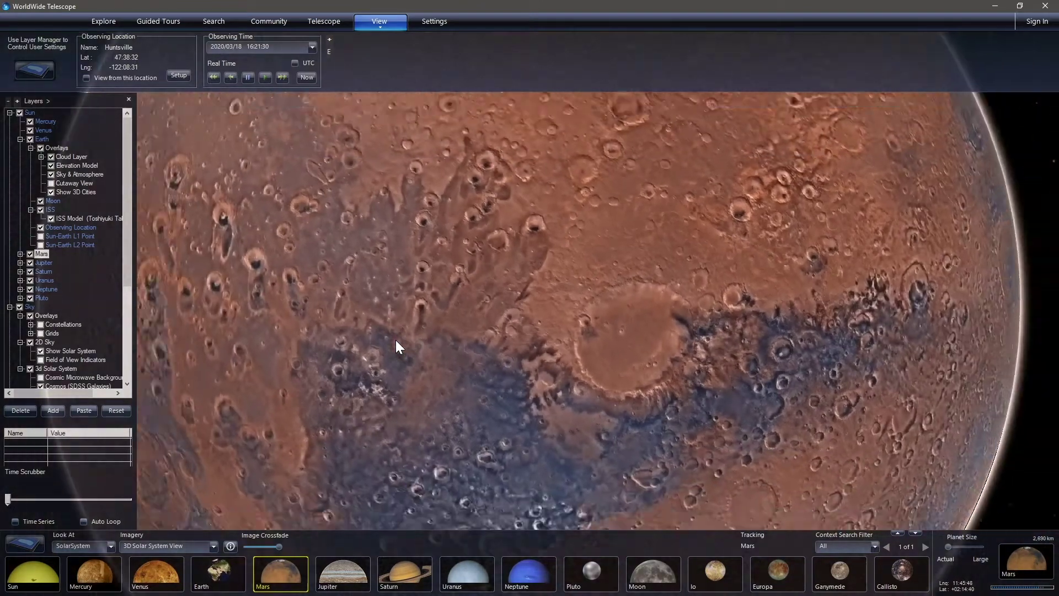
scroll(399, 347, down, 5)
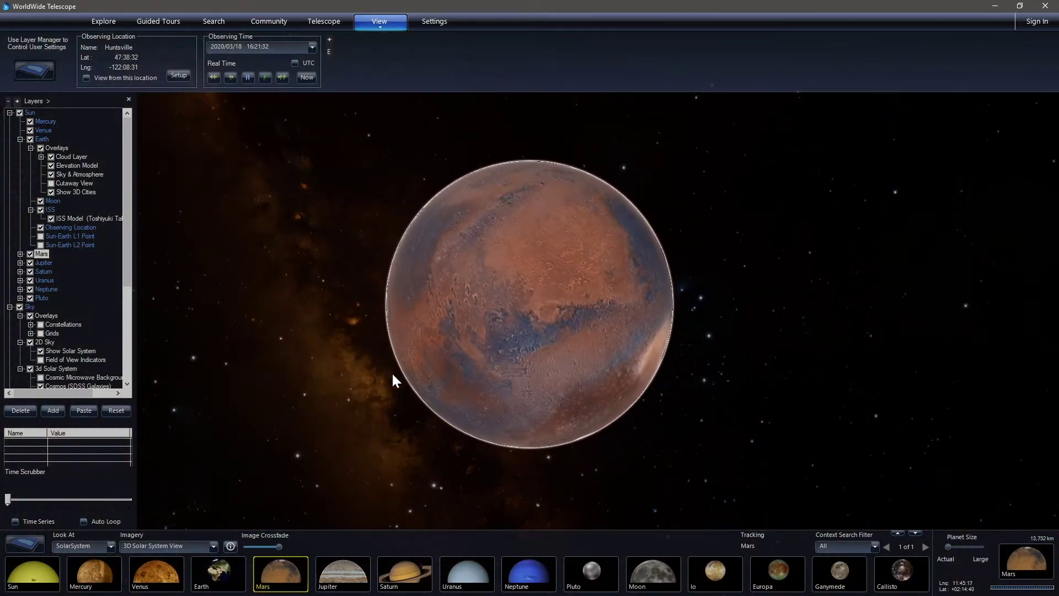
drag(536, 369, 472, 393)
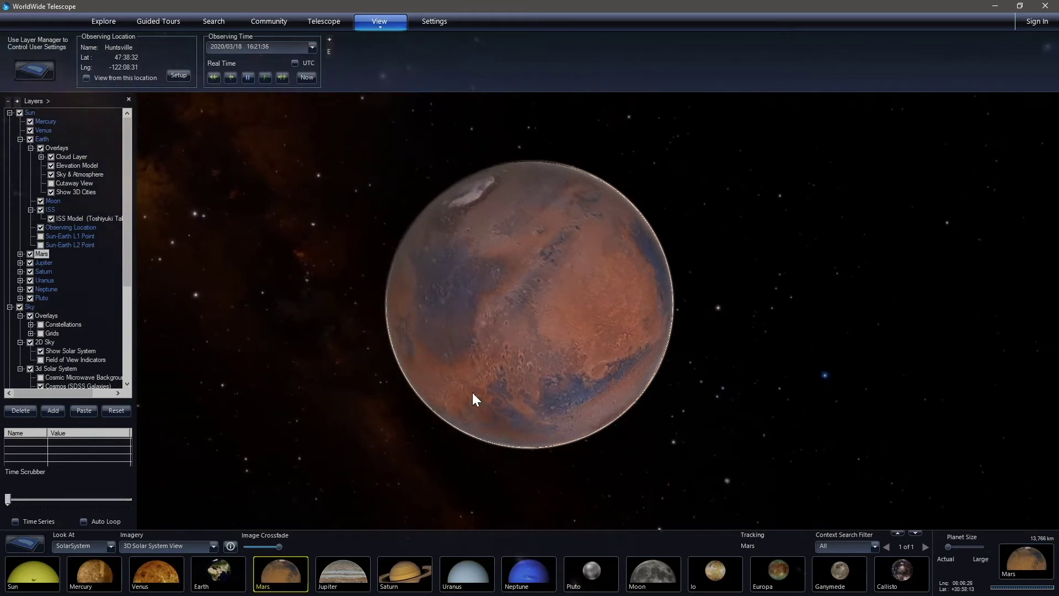
scroll(461, 383, up, 5)
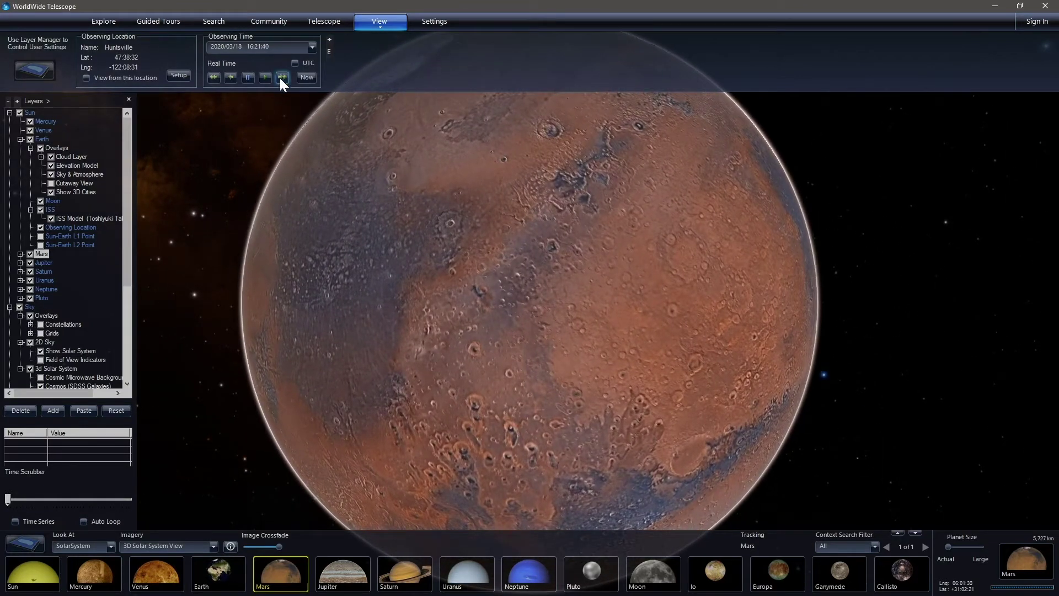
Step: Run the clock at X 1000 until Valles Marineris rotates into view, then pause it
click(282, 78)
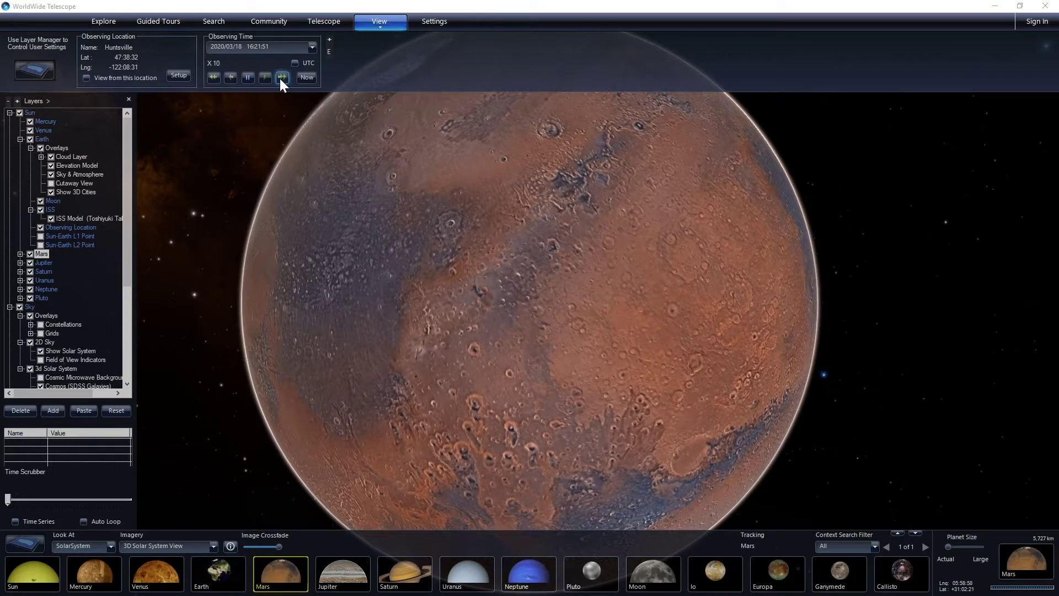
click(282, 77)
click(282, 78)
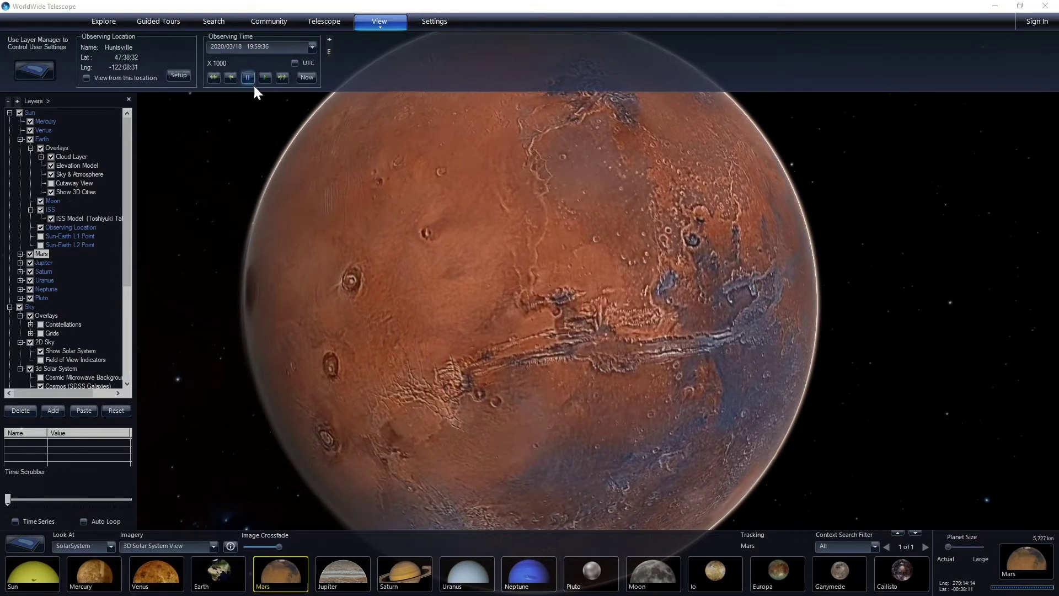
click(248, 78)
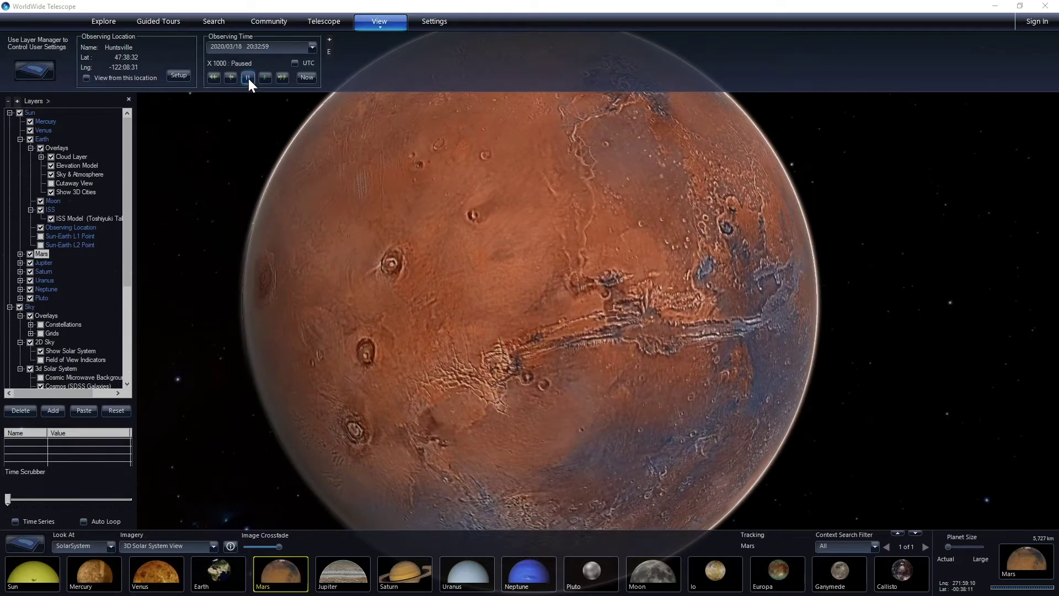
Step: Centre Valles Marineris and zoom in, tilting toward the horizon over the canyon
drag(615, 332, 475, 272)
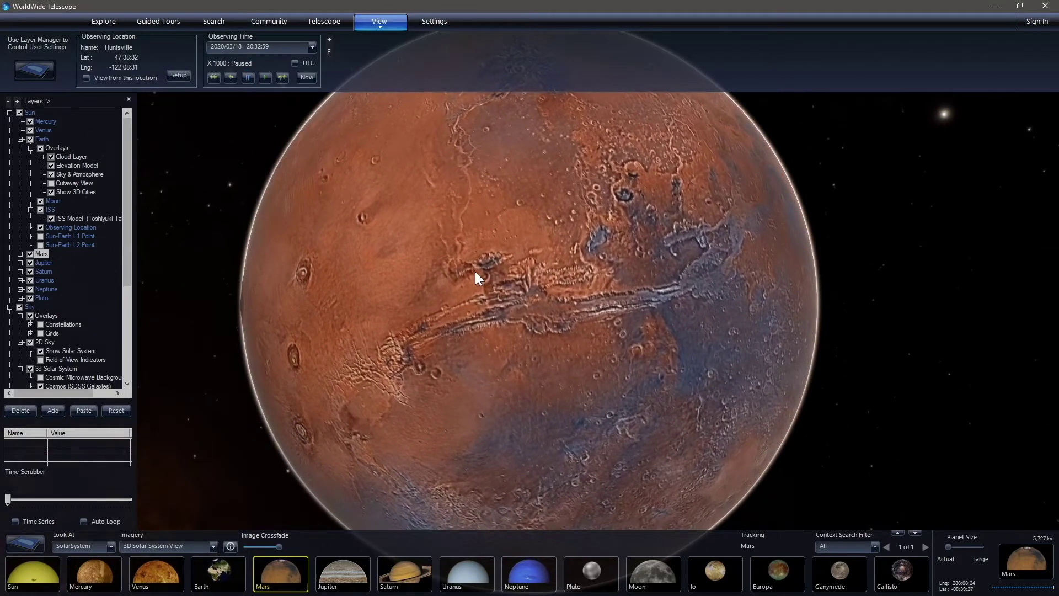
scroll(549, 377, up, 5)
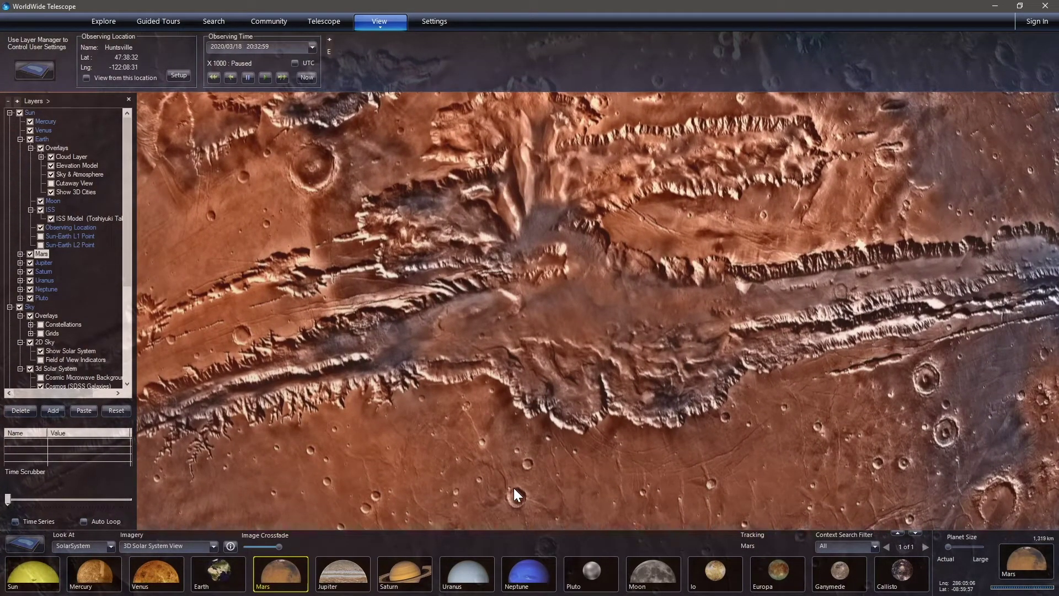
right_drag(514, 488, 551, 403)
scroll(551, 403, up, 3)
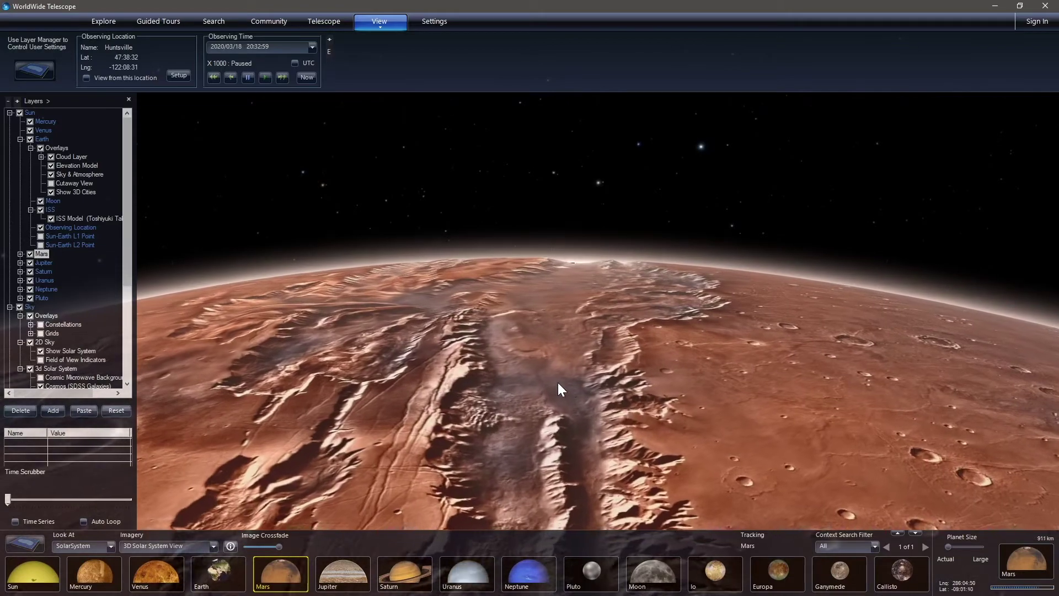
scroll(524, 388, up, 3)
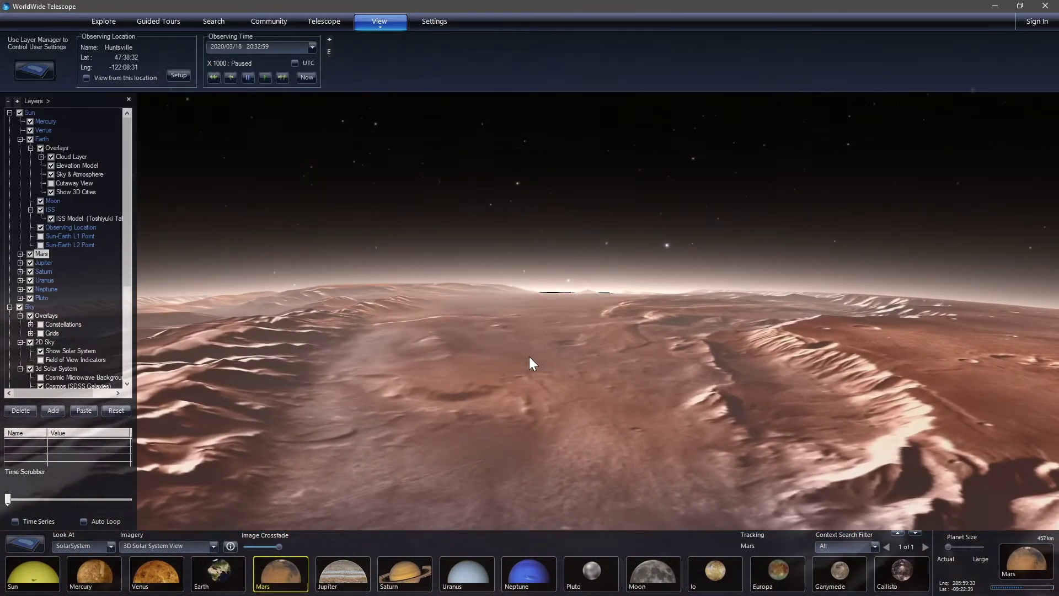
Step: Look down on the canyon floor, then zoom out to the full Mars globe
drag(529, 357, 561, 455)
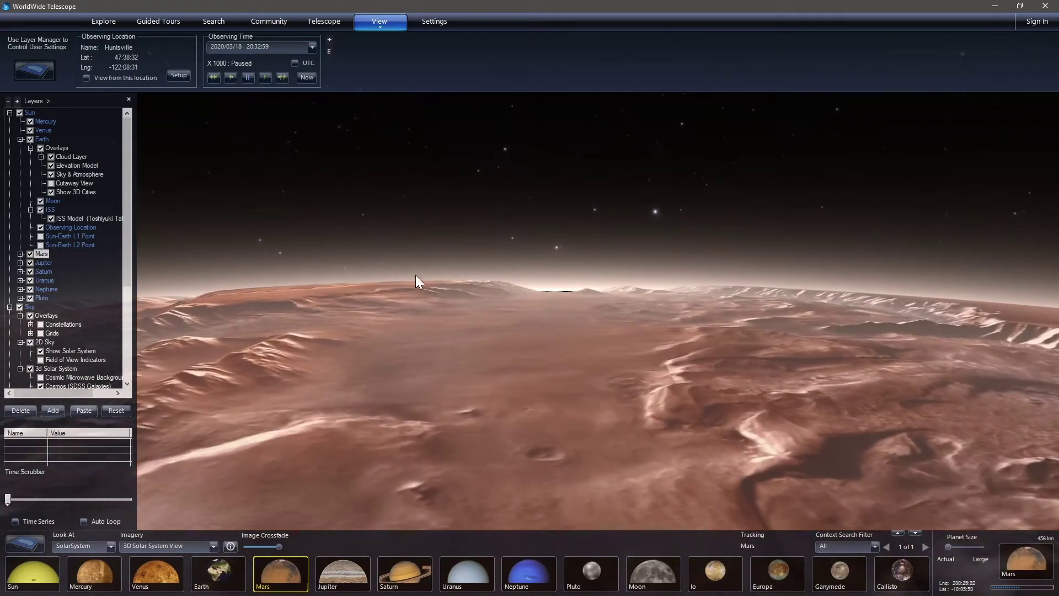
right_drag(656, 303, 481, 382)
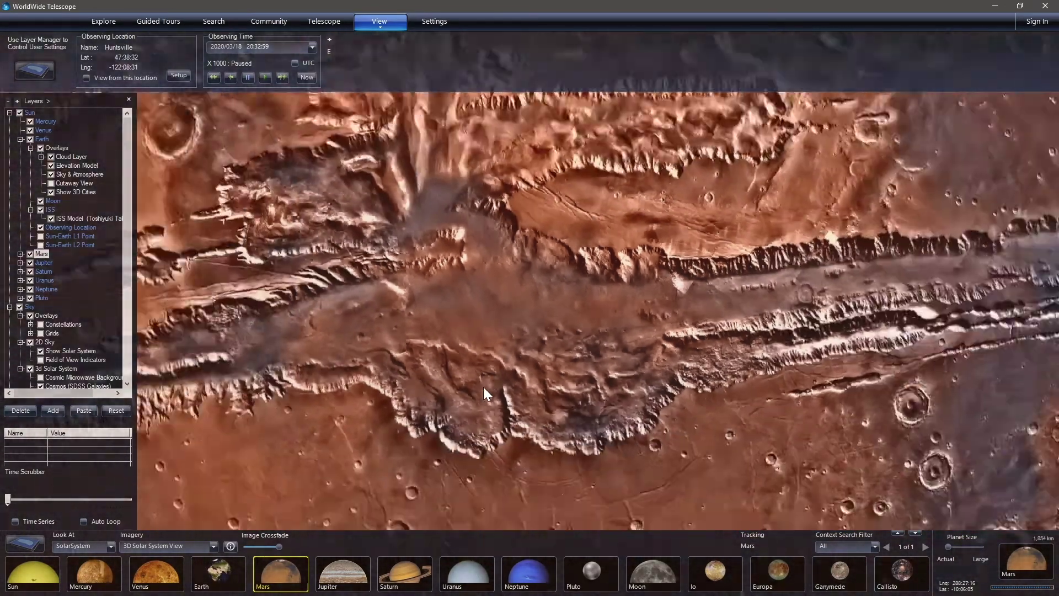
scroll(483, 388, down, 5)
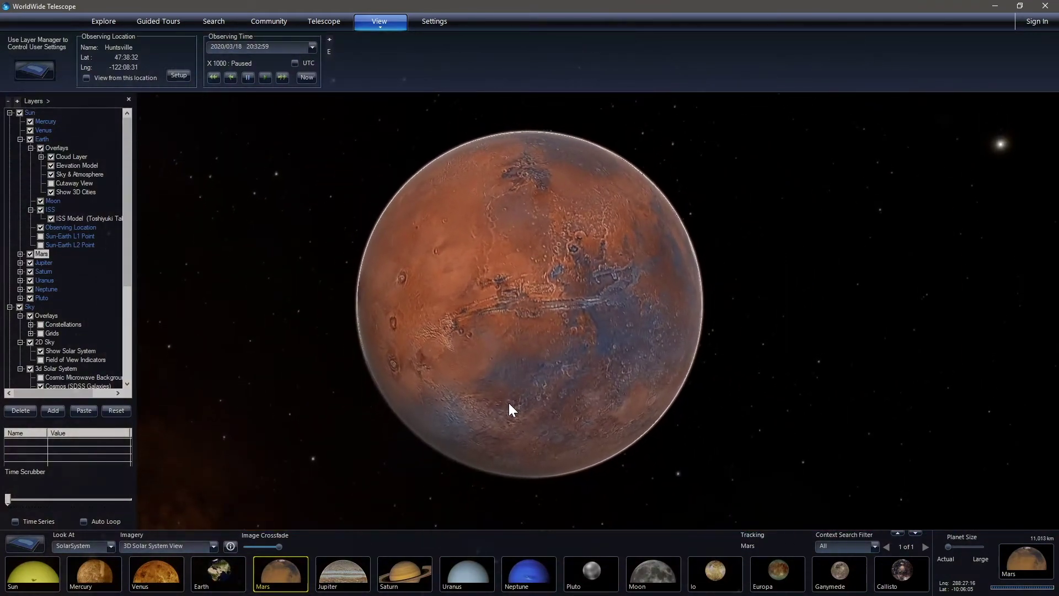
scroll(419, 400, down, 3)
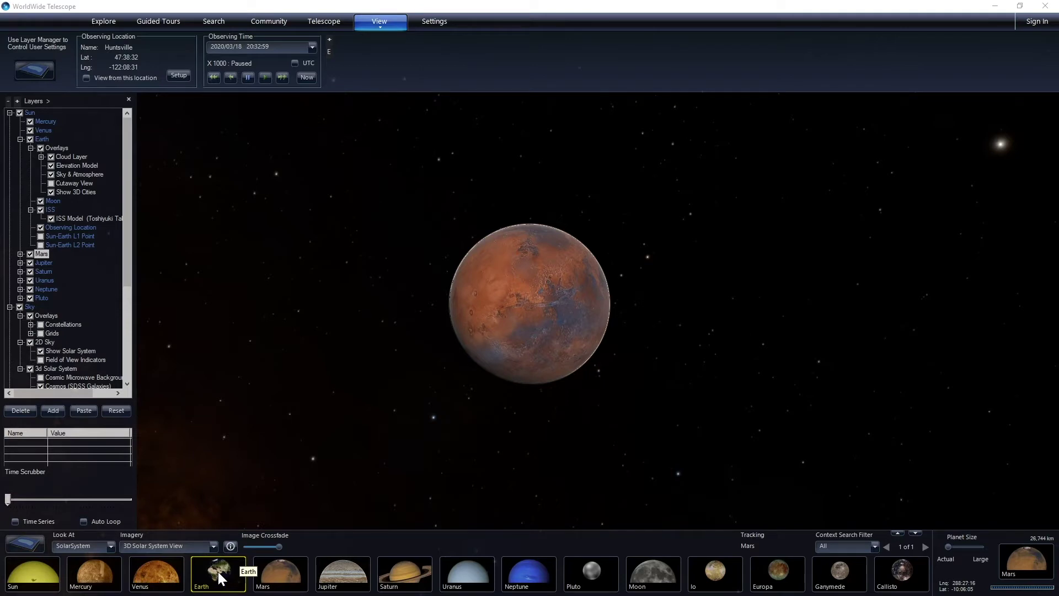
Step: Fly from Mars to Earth and rotate the globe so its sunlit face, with Australia, faces forward
click(221, 577)
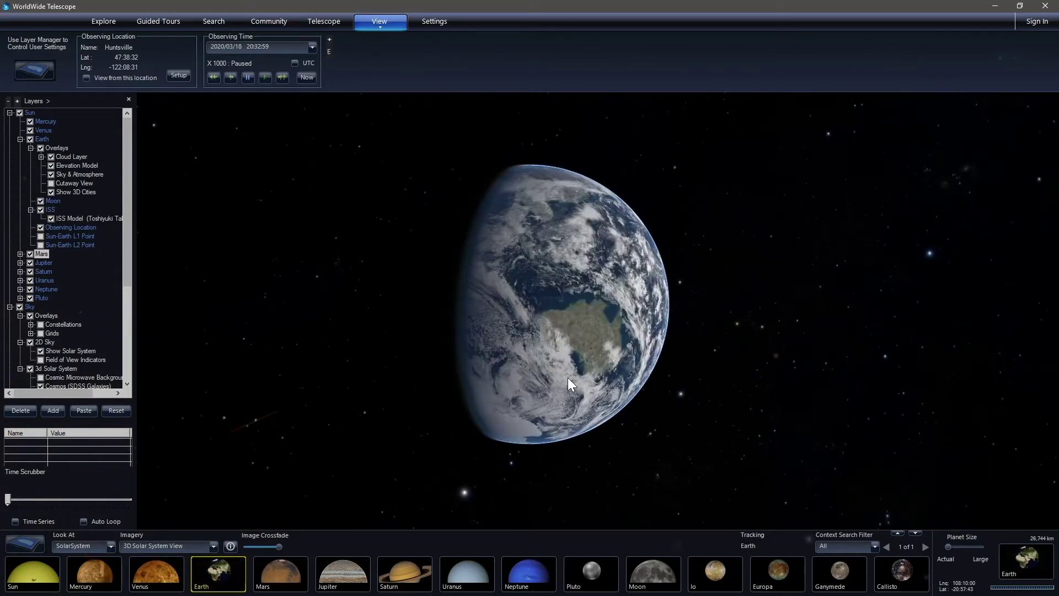
drag(568, 377, 364, 336)
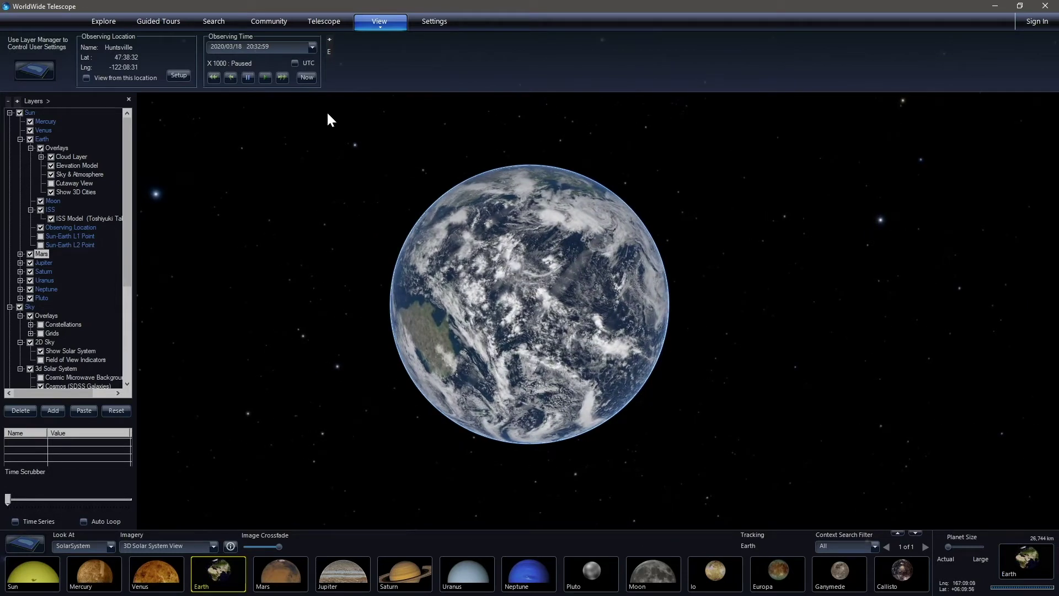
Step: Set the observing time to Now and turn the globe to centre North America
click(307, 77)
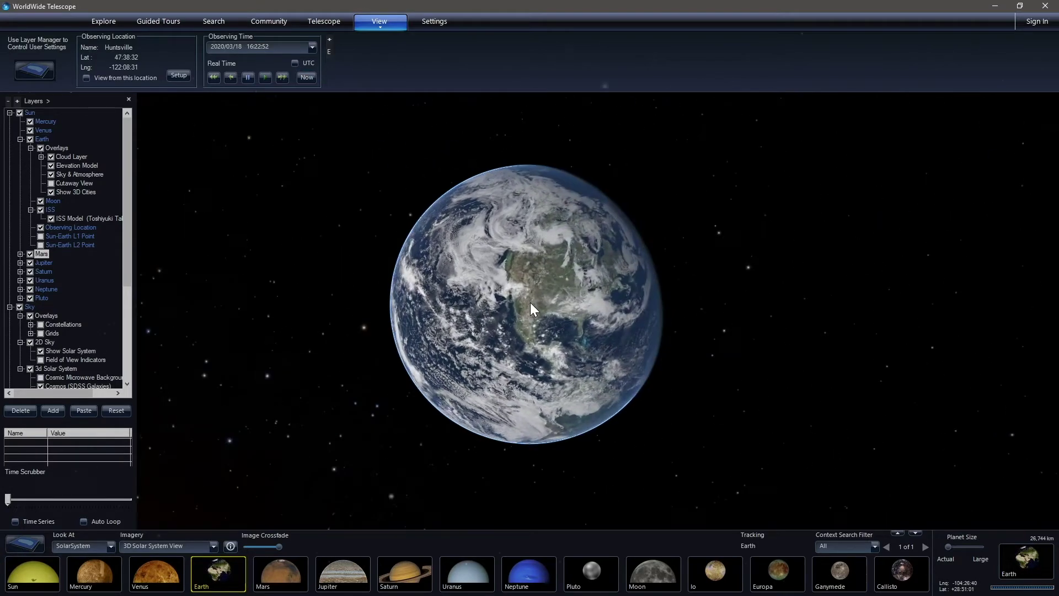
drag(531, 302, 530, 401)
scroll(529, 400, up, 5)
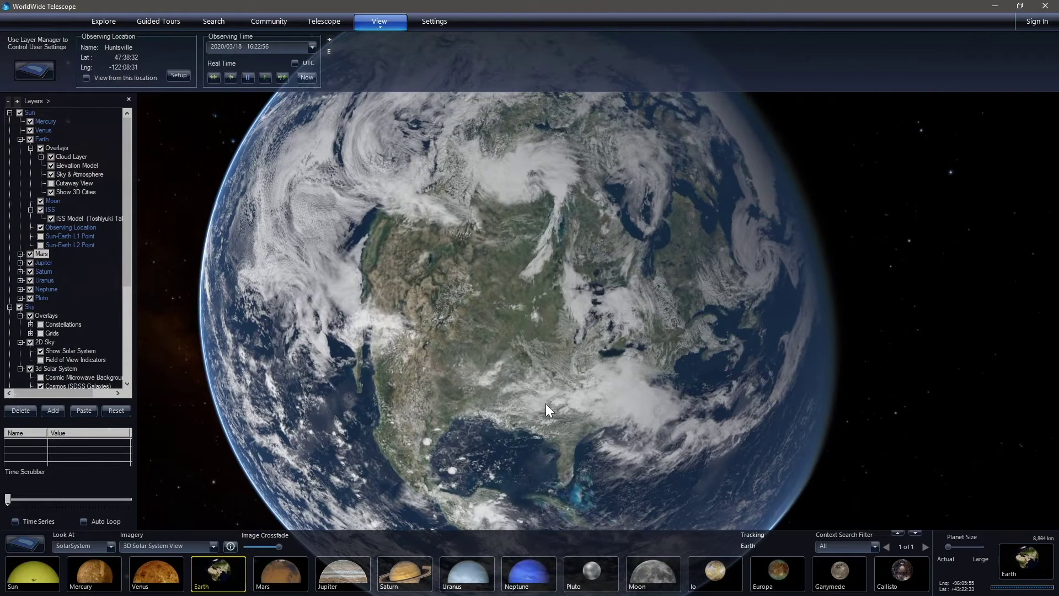
drag(545, 409, 501, 361)
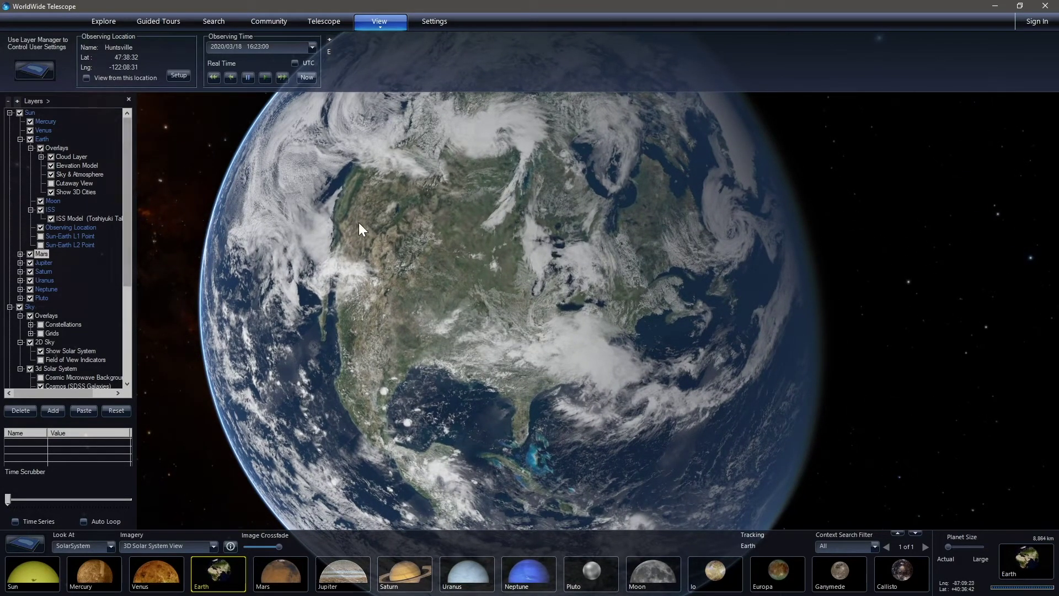
drag(466, 263, 429, 231)
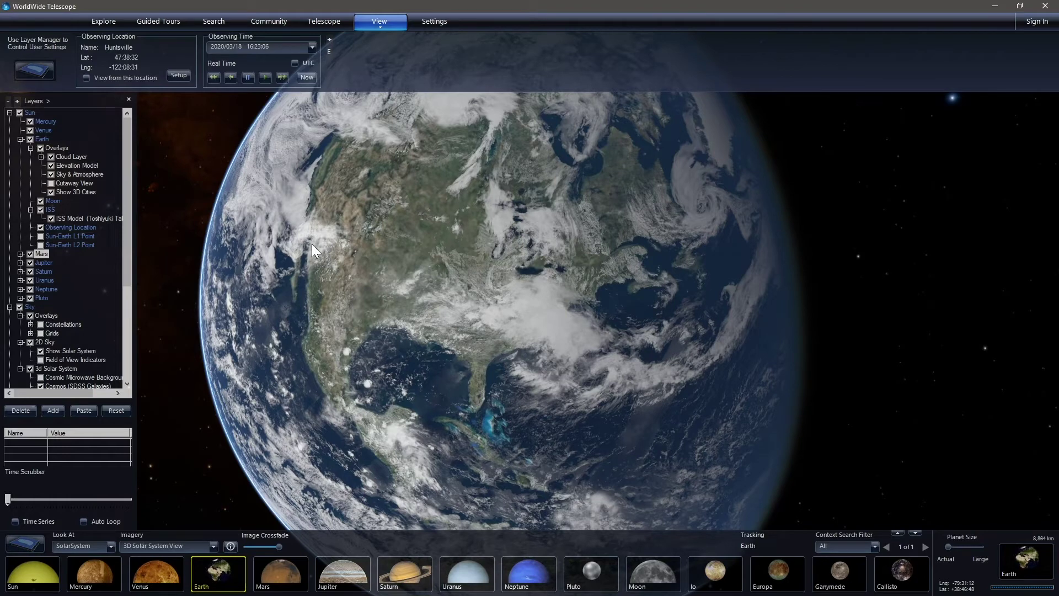
Step: Turn off the Cloud Layer and toggle Sky & Atmosphere off and back on
click(50, 157)
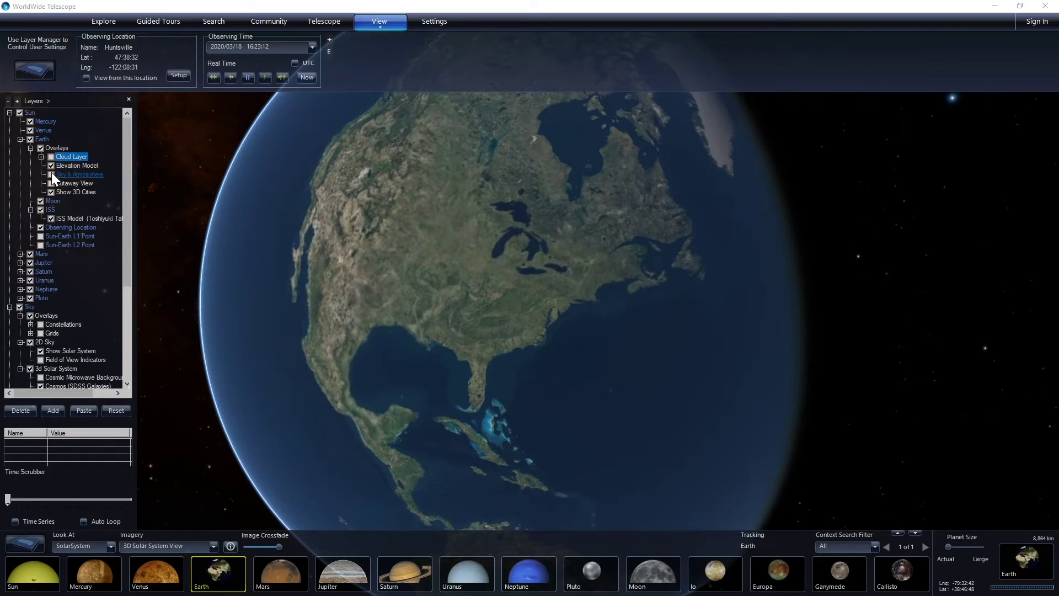
click(51, 173)
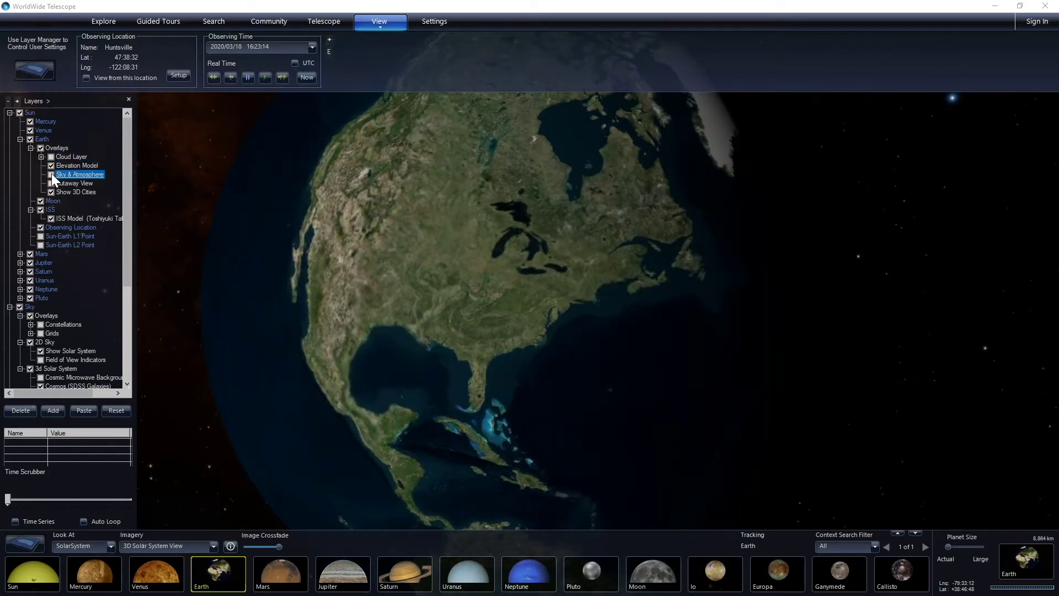
click(52, 174)
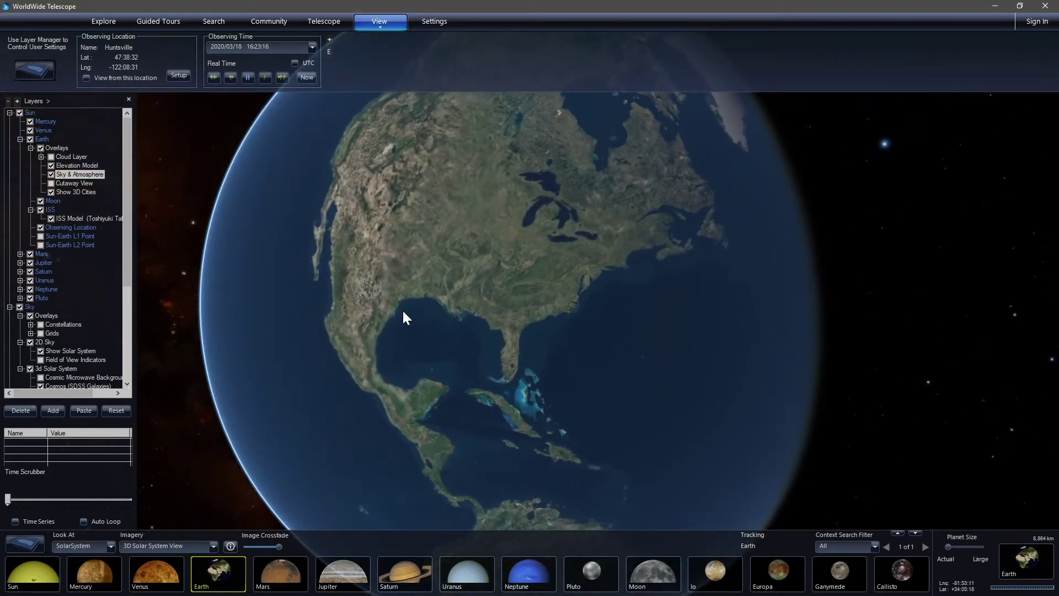
scroll(491, 307, up, 5)
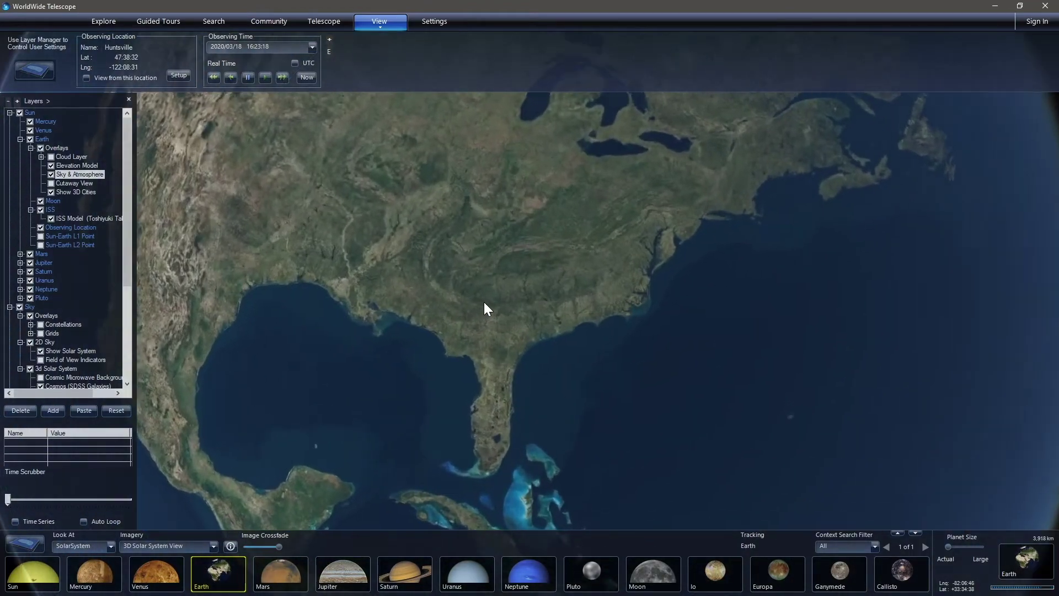
Step: Zoom from the globe down to aerial imagery of Huntsville, panning to keep the city centred
scroll(541, 367, up, 4)
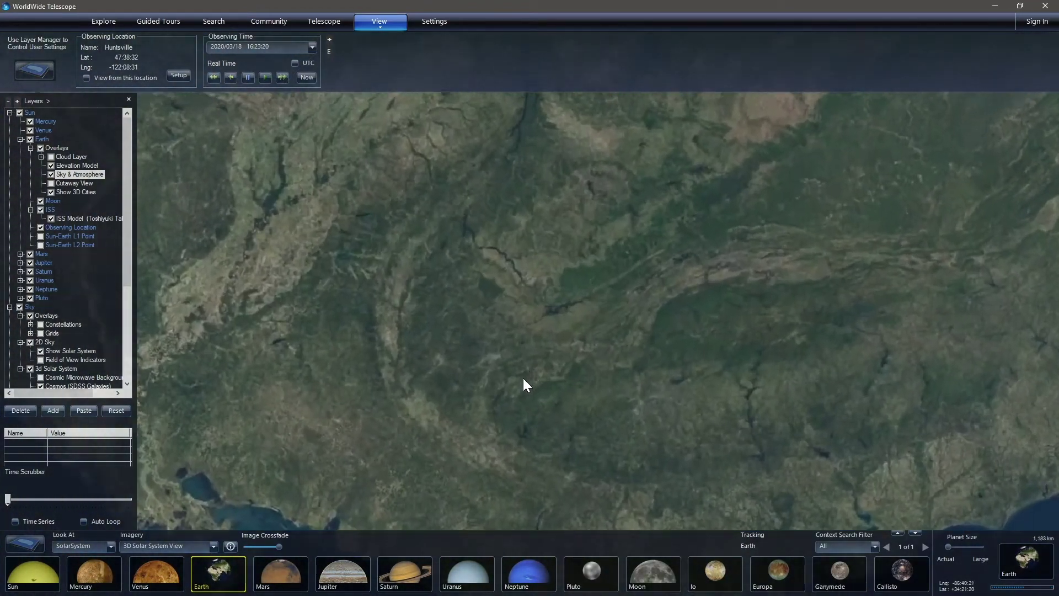
scroll(559, 321, up, 3)
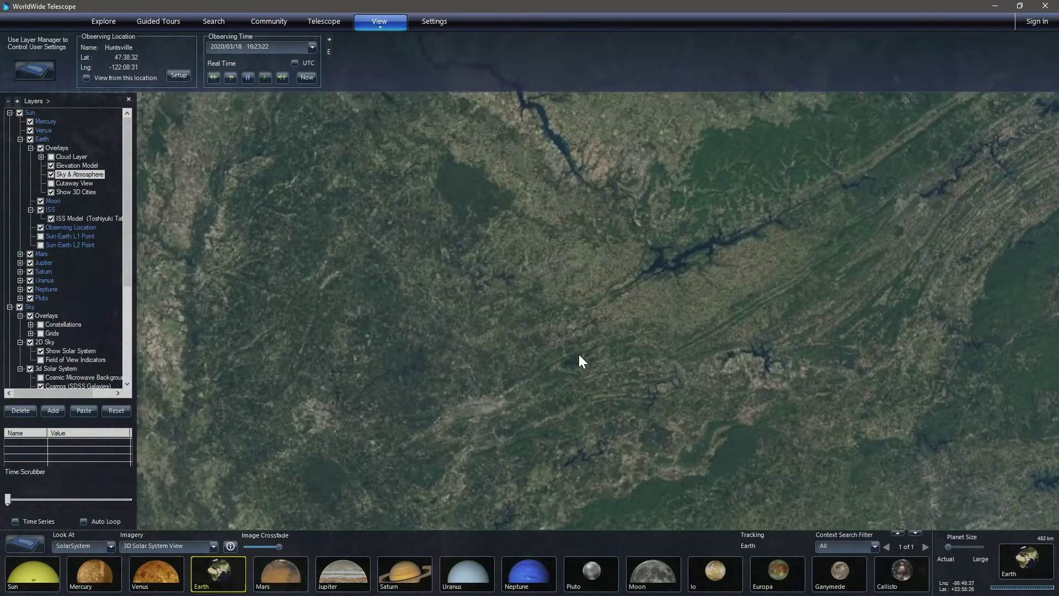
scroll(623, 302, up, 2)
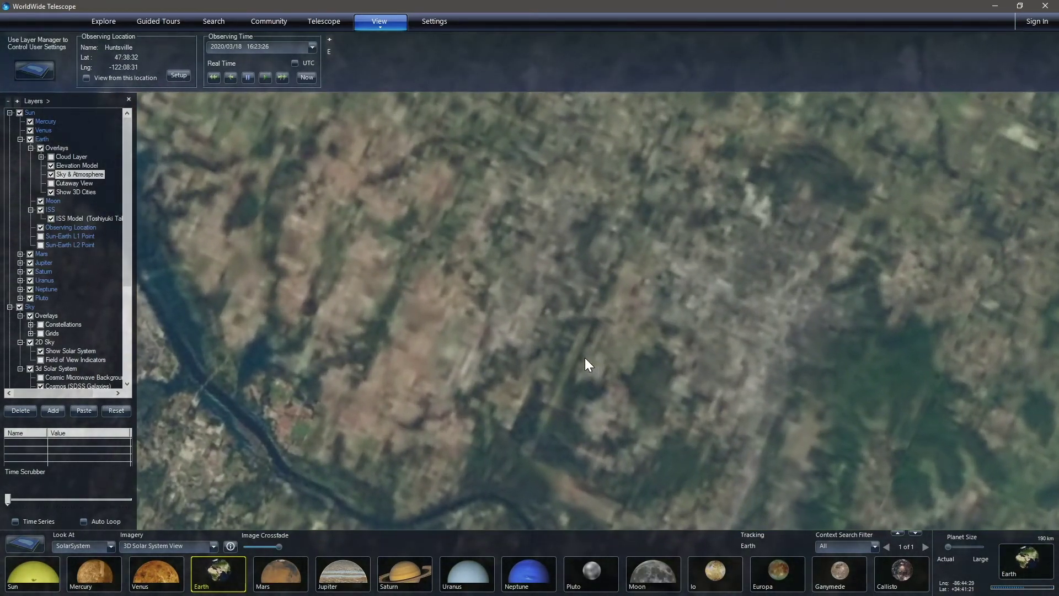
drag(597, 360, 468, 351)
scroll(532, 373, up, 3)
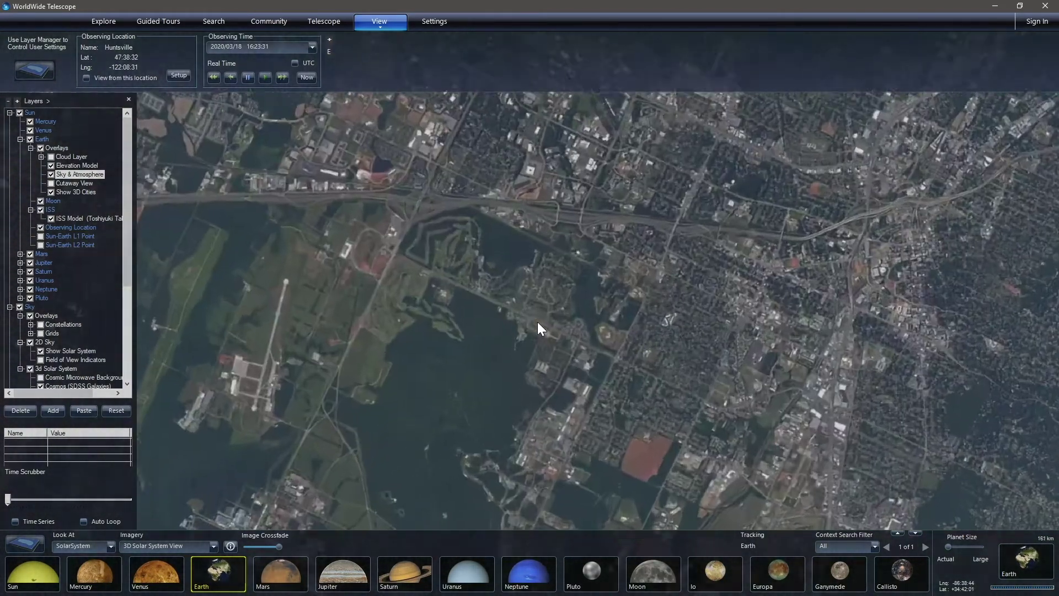
drag(537, 322, 558, 350)
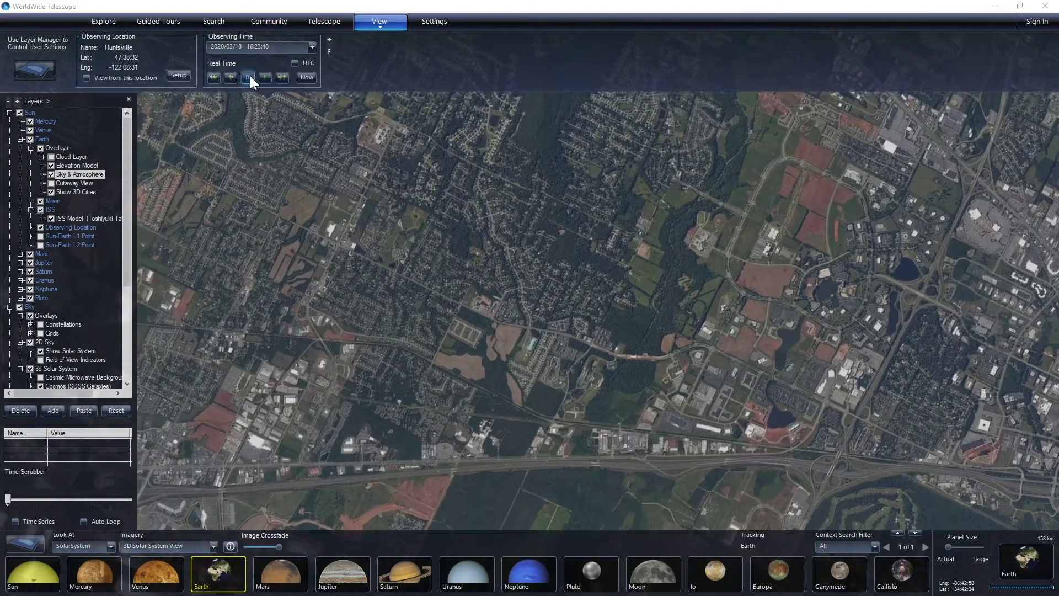
Step: Pause the clock and zoom in close on the Space Center rocket park
click(248, 76)
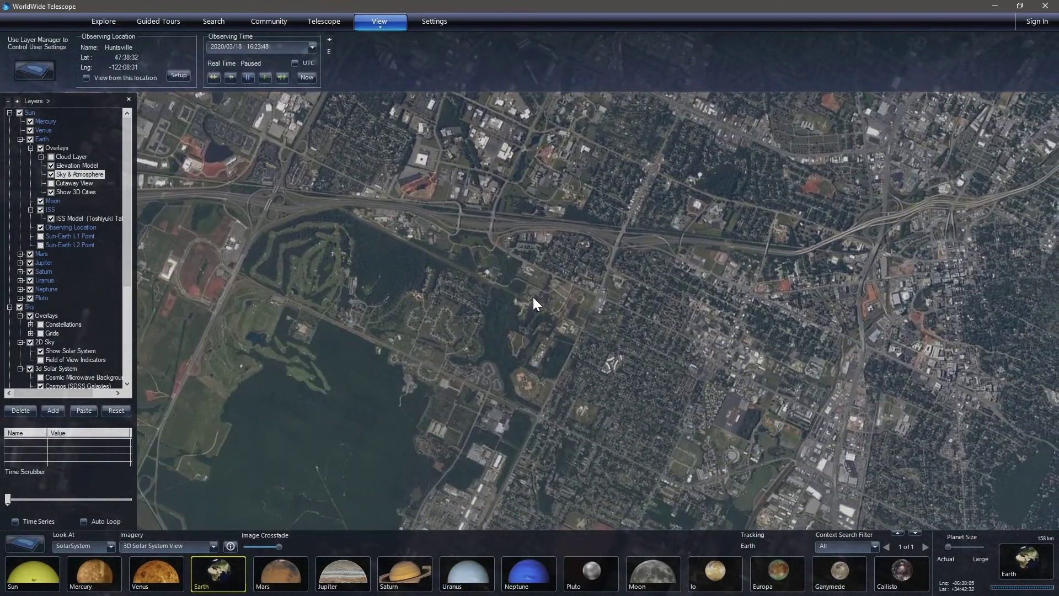
scroll(451, 320, up, 5)
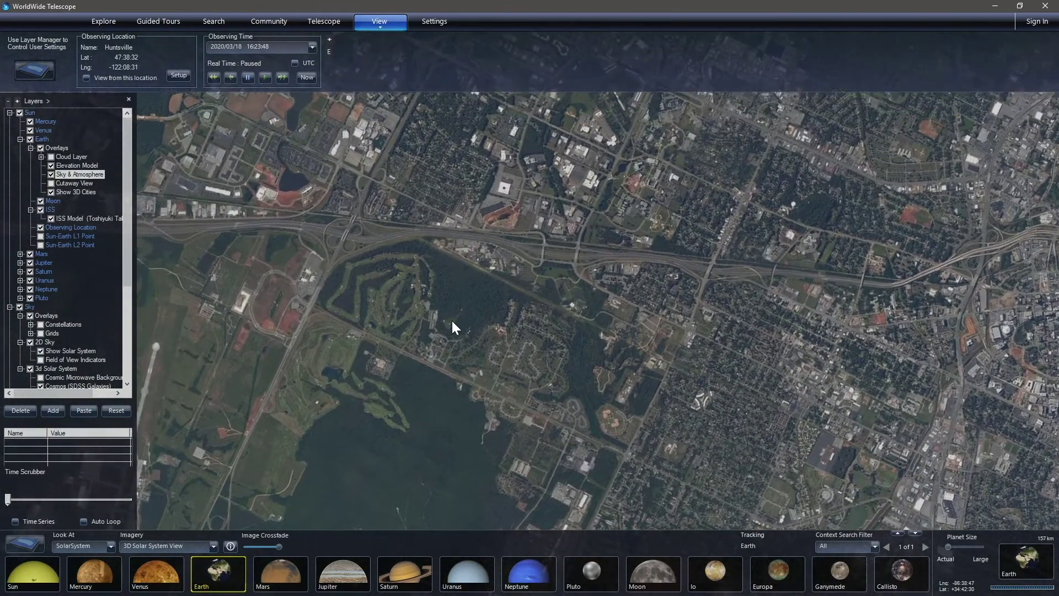
scroll(485, 297, up, 5)
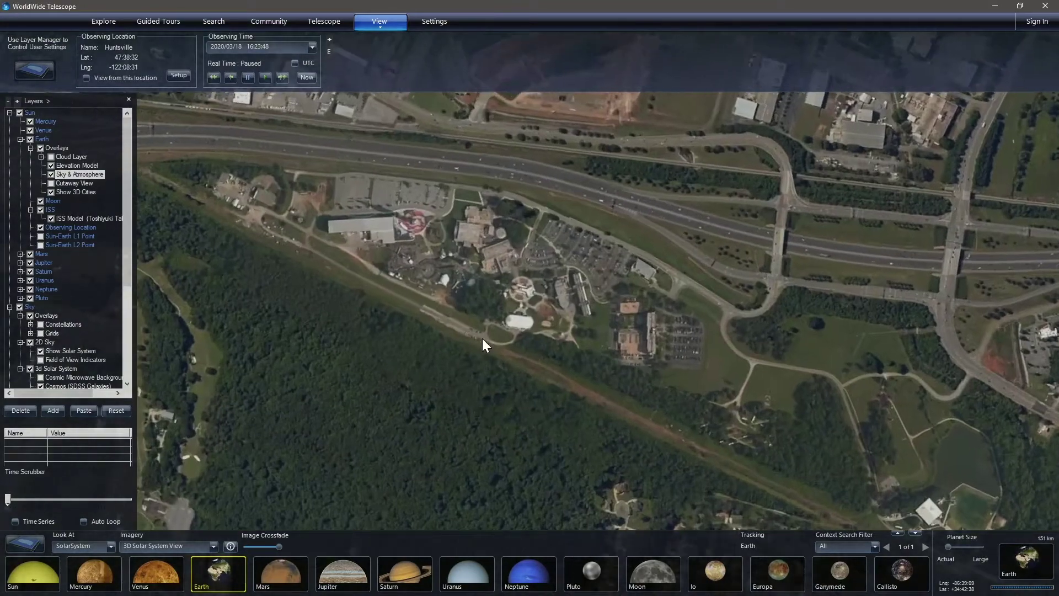
scroll(501, 374, up, 5)
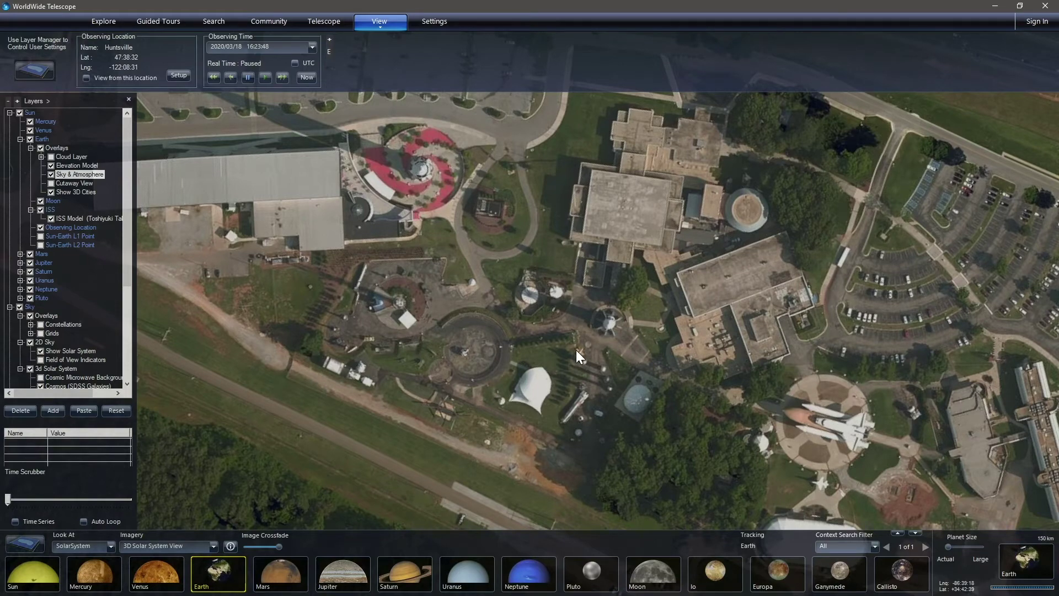
Step: Zoom back out to a regional view of the winding river valley
scroll(576, 349, down, 3)
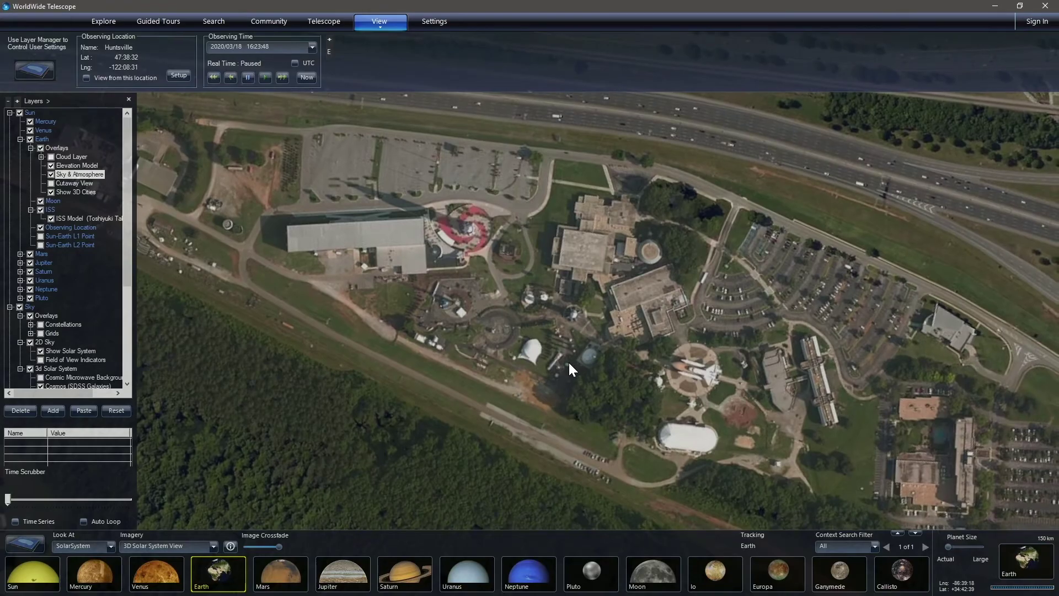
scroll(567, 360, down, 3)
scroll(567, 362, down, 5)
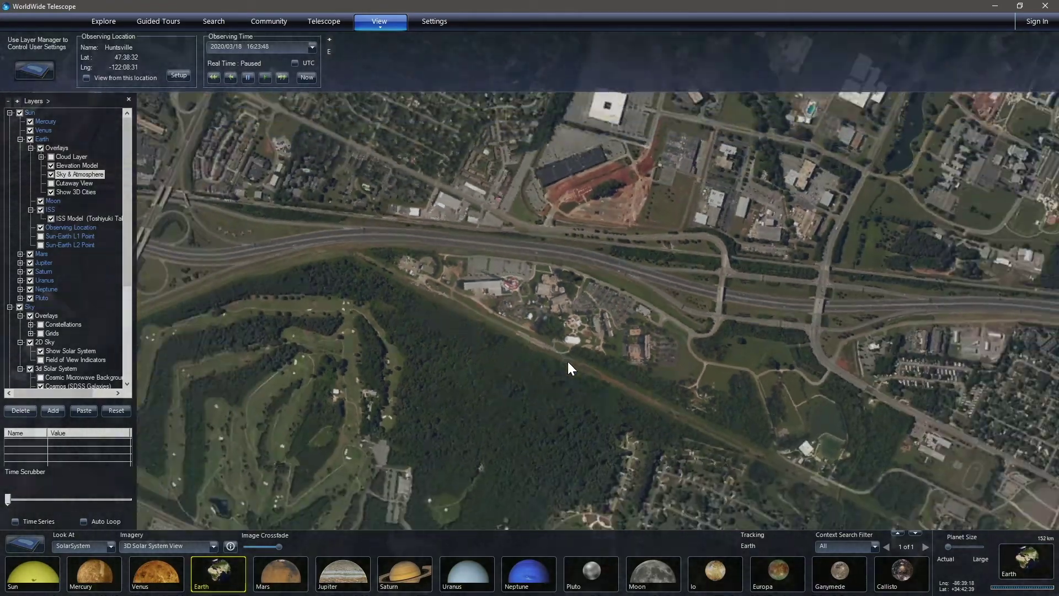
Step: Zoom out to the whole Earth and turn the Cloud Layer back on
scroll(568, 360, down, 8)
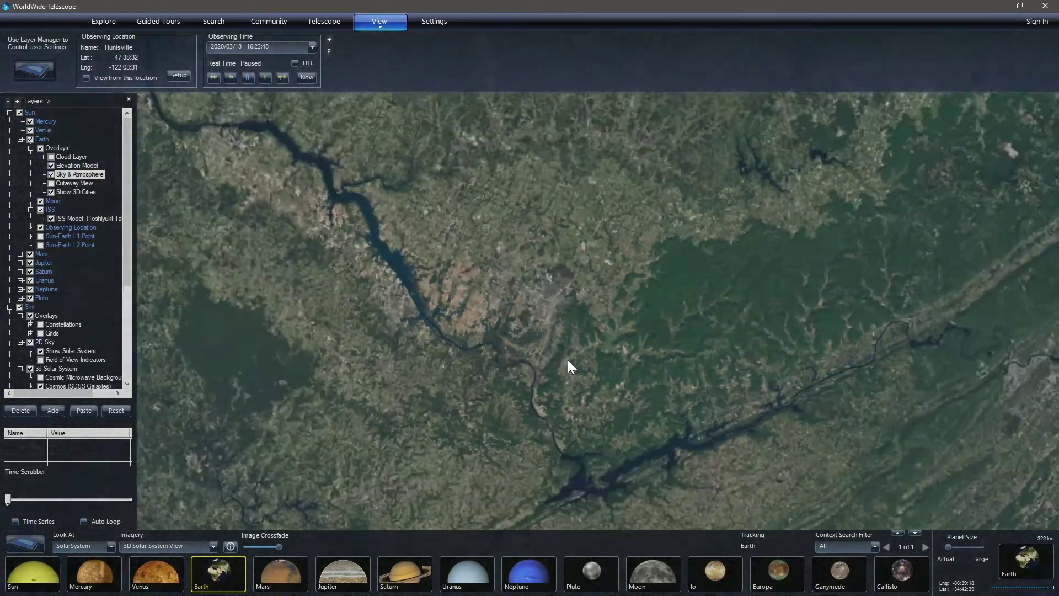
scroll(567, 358, down, 3)
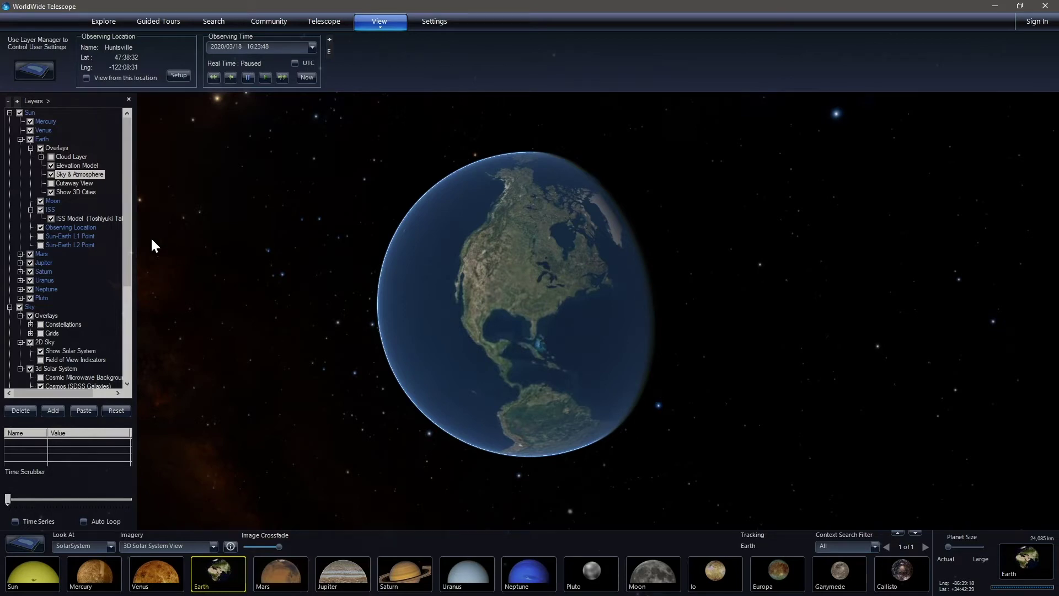
click(50, 157)
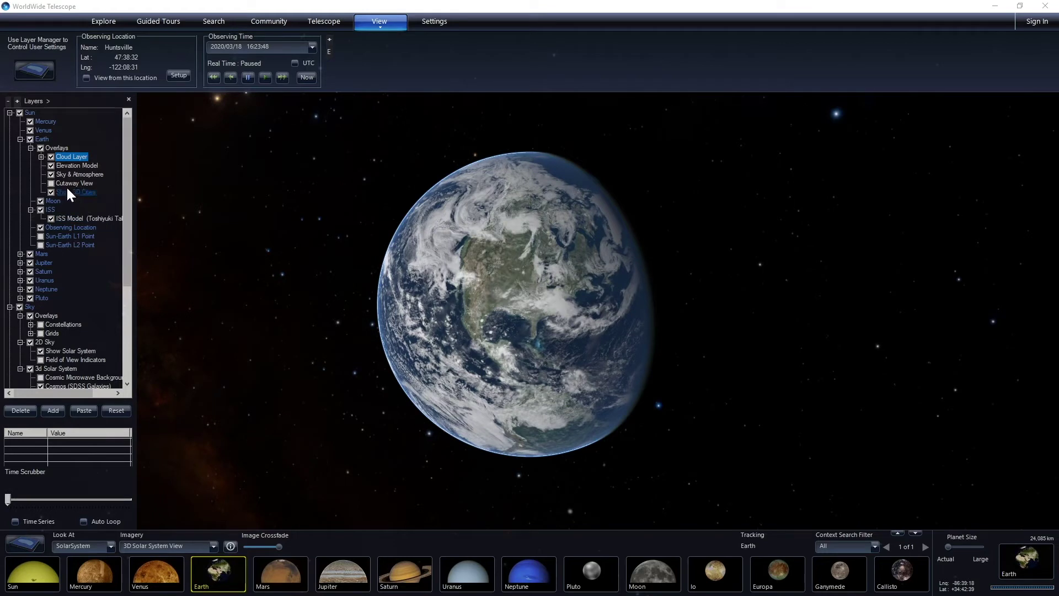
Step: Collapse the layer tree, then expand Sun, Earth and ISS to show the ISS Model layer
click(31, 209)
click(21, 139)
key(Left)
key(Left)
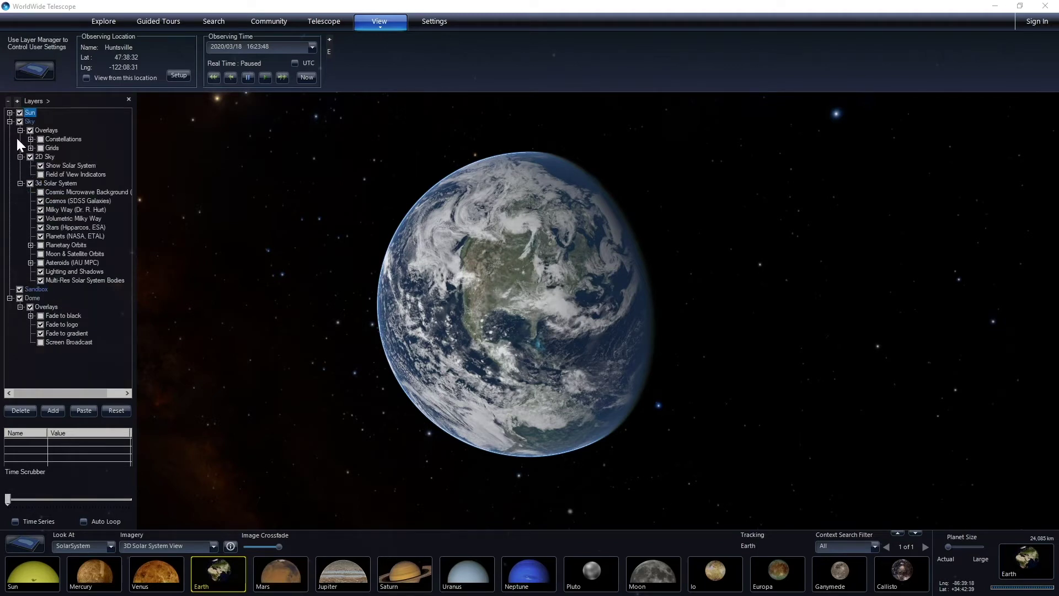
click(9, 112)
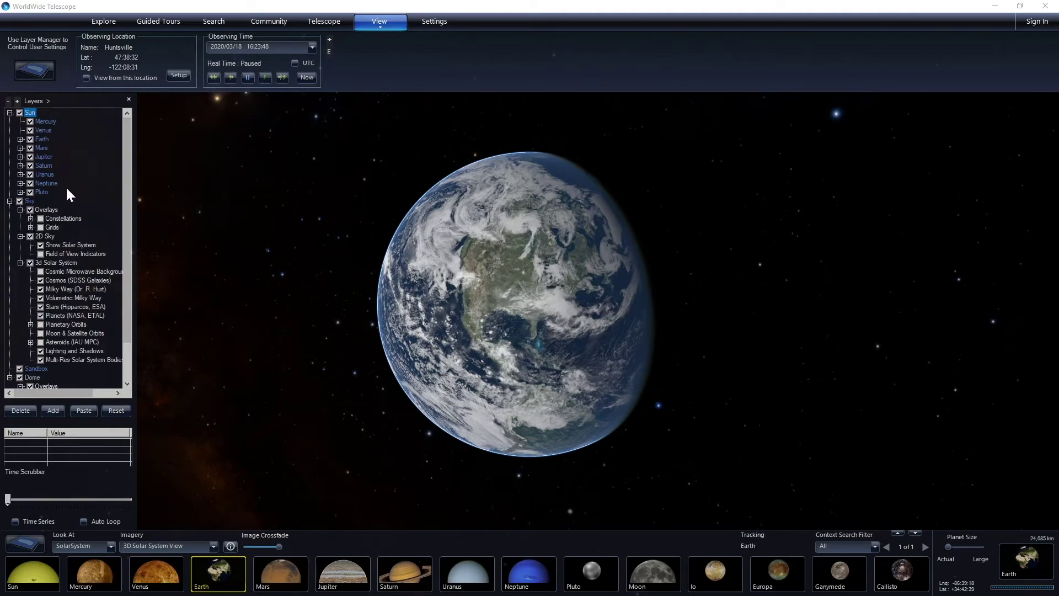
click(20, 139)
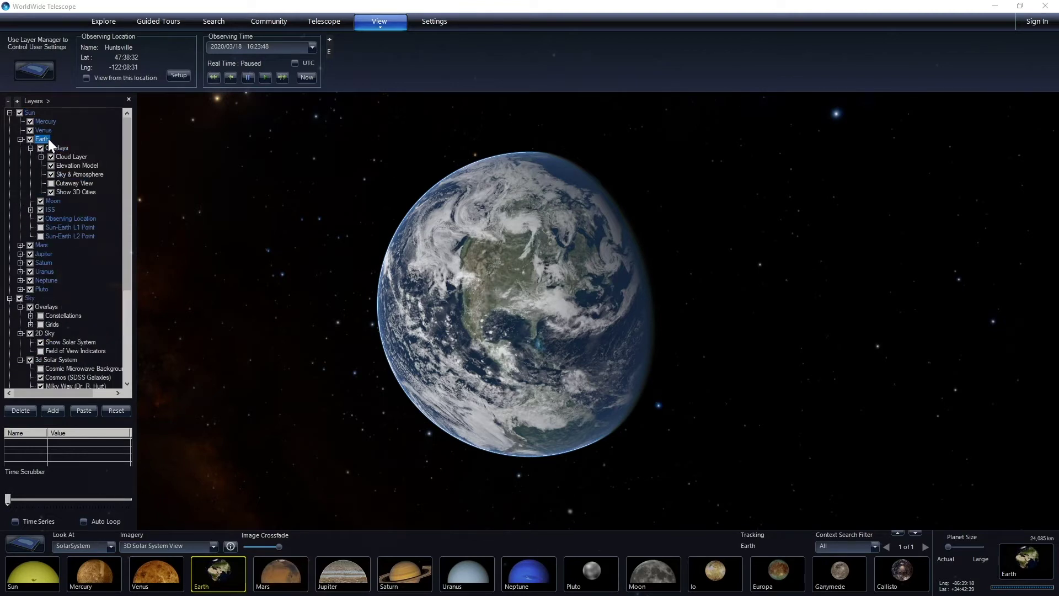
click(30, 210)
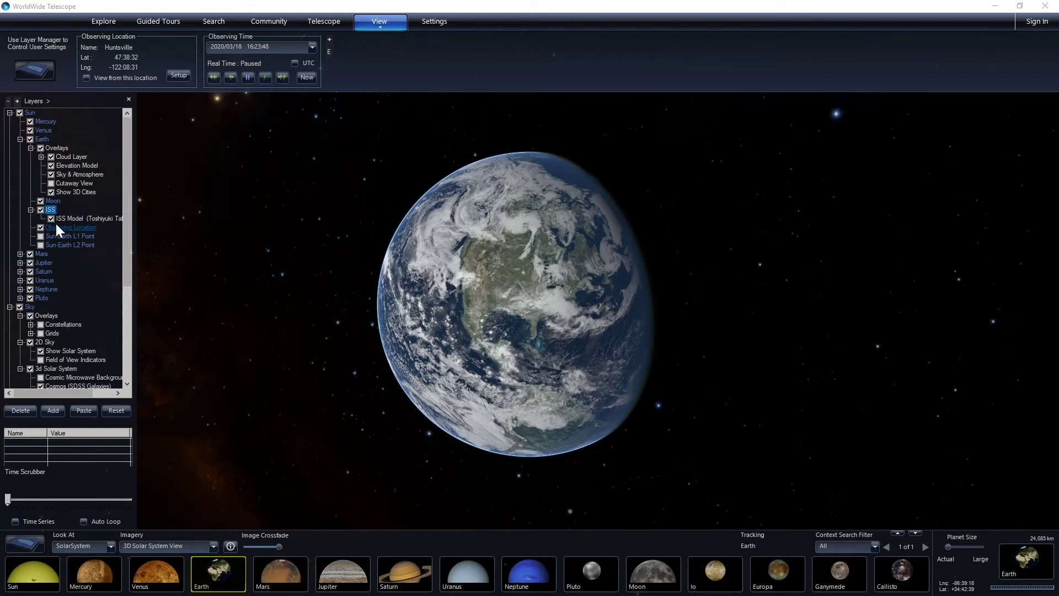
Step: Track the ISS frame from its layer menu, orbit the model, and reset the clock to Now
right_click(51, 209)
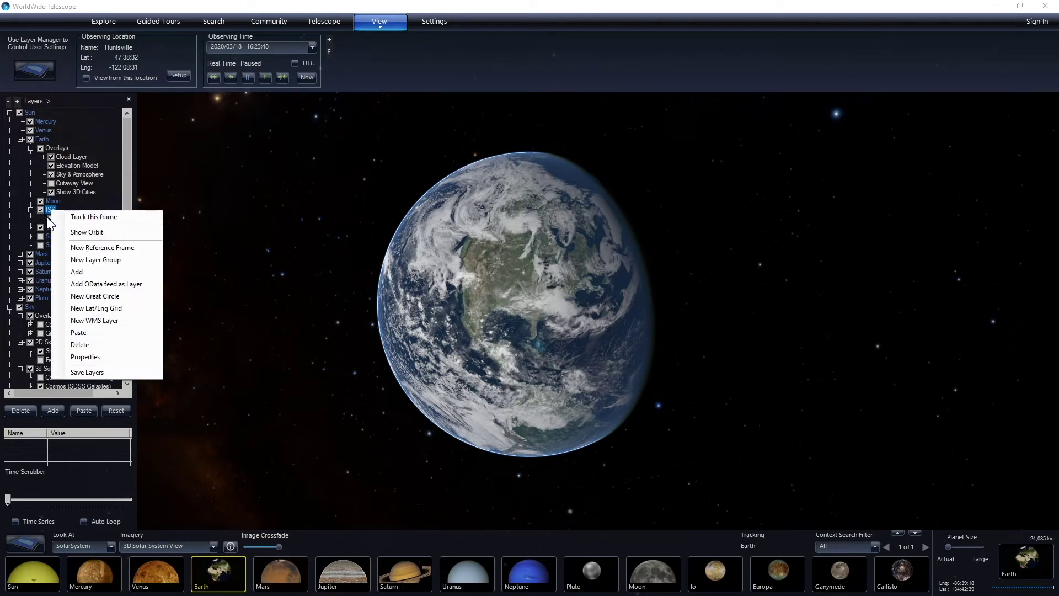
click(65, 216)
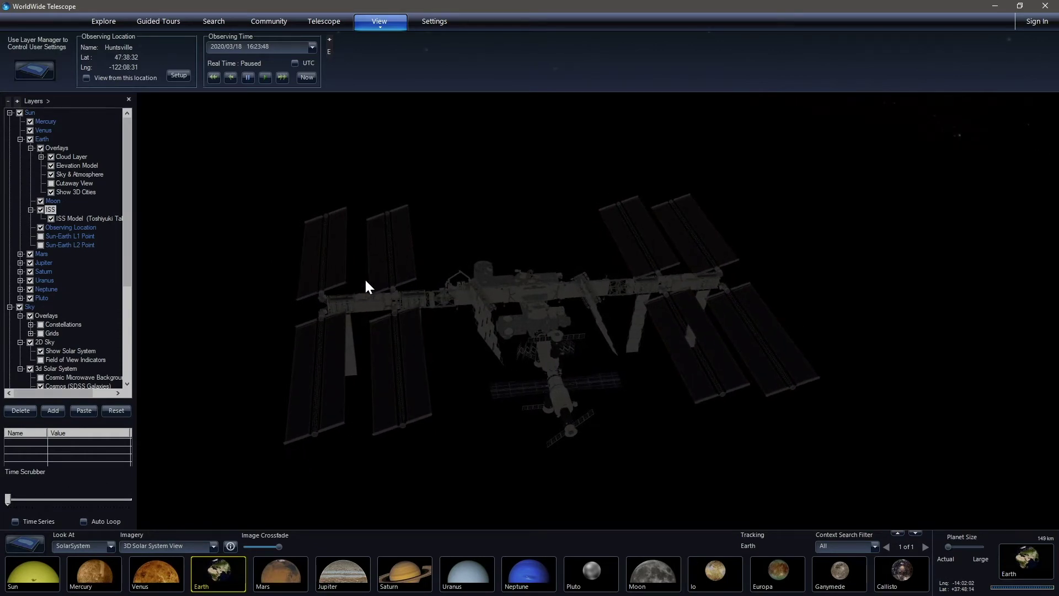
drag(444, 303, 474, 293)
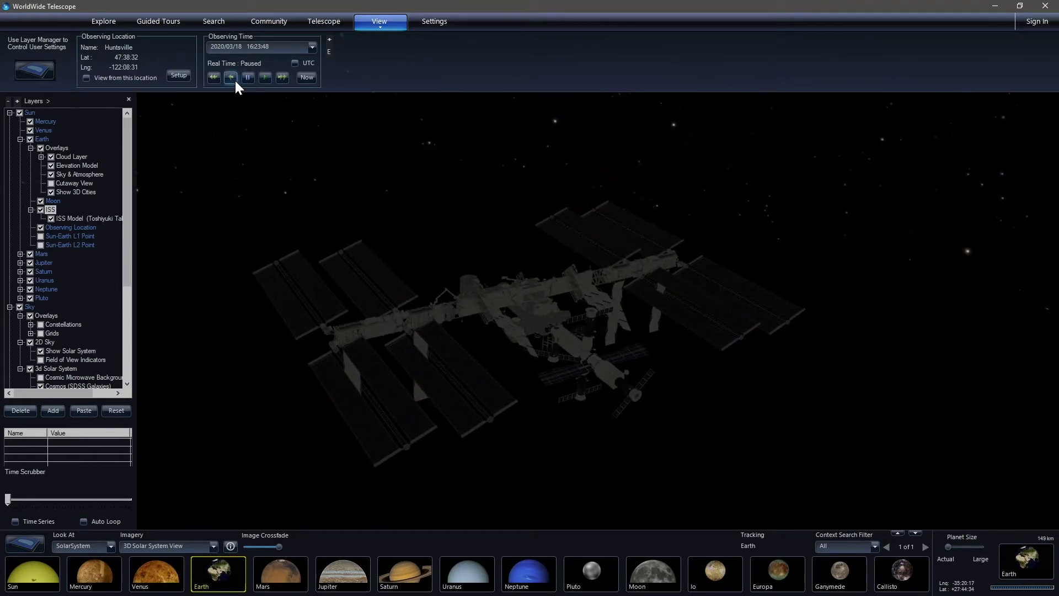
drag(470, 256, 506, 277)
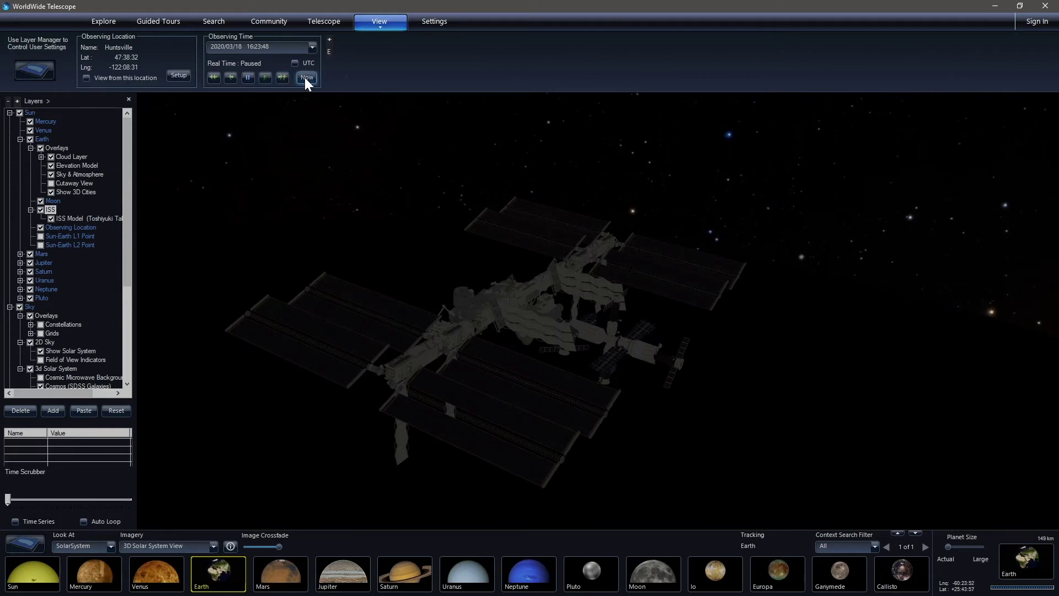
click(305, 78)
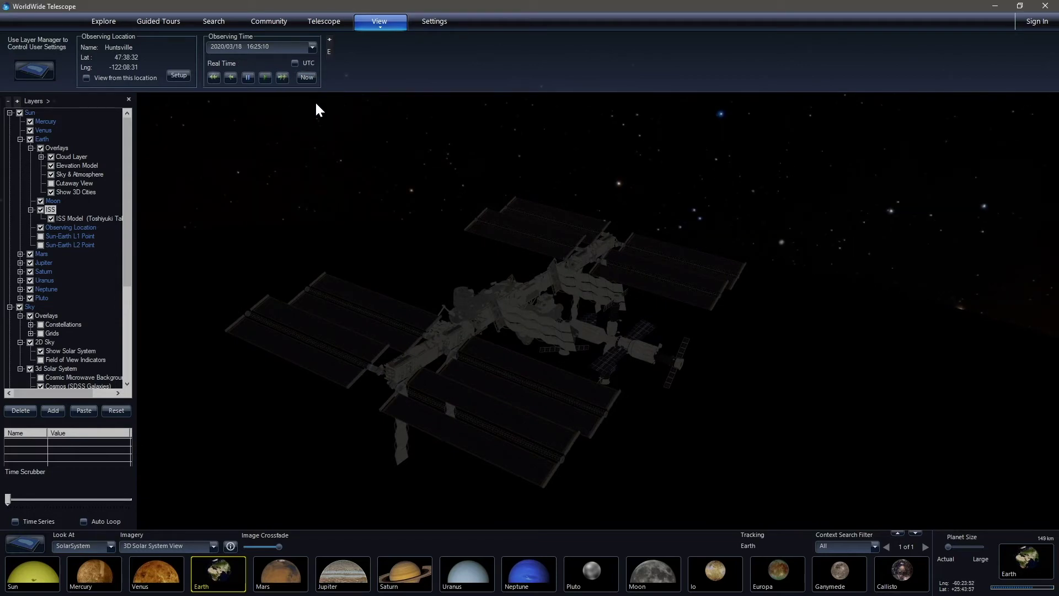
Step: Fast-forward time through X10, X100 and X1000 until the ISS is sunlit, then pause and return to Real Time
drag(537, 276, 422, 256)
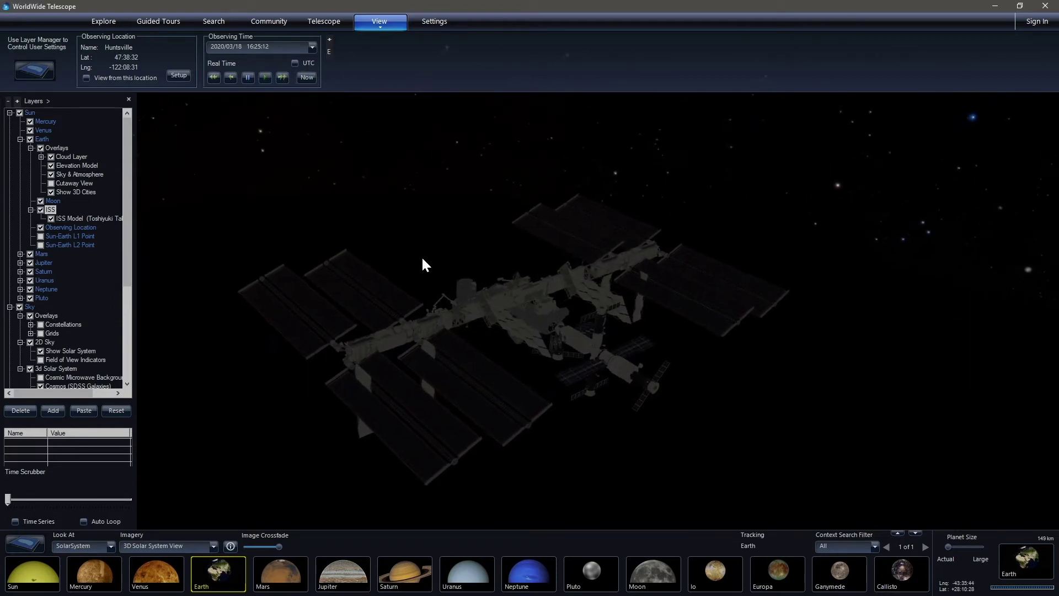
click(282, 77)
click(281, 77)
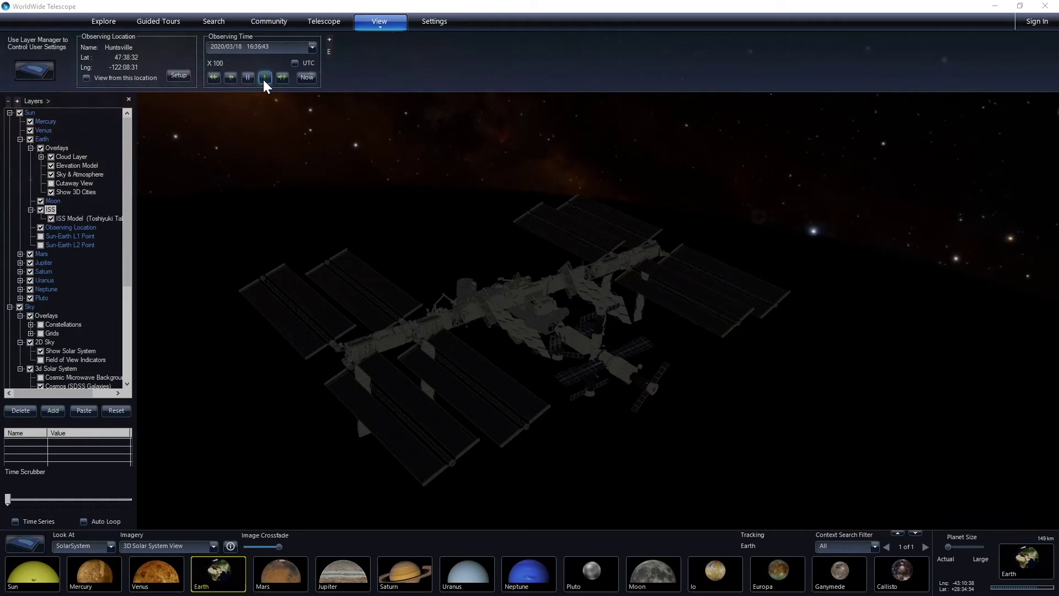
click(283, 77)
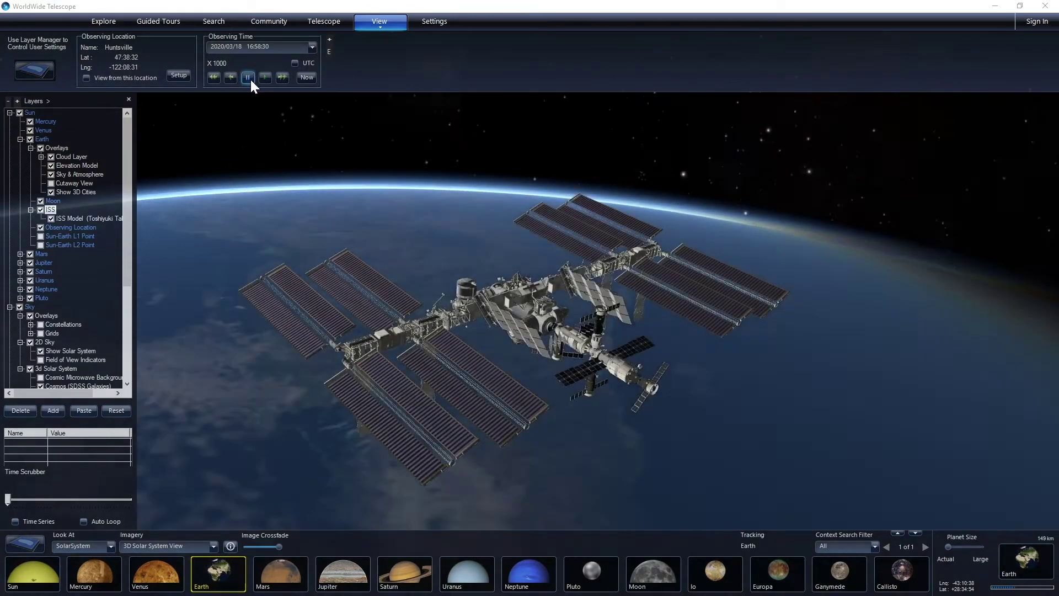
click(251, 80)
click(265, 78)
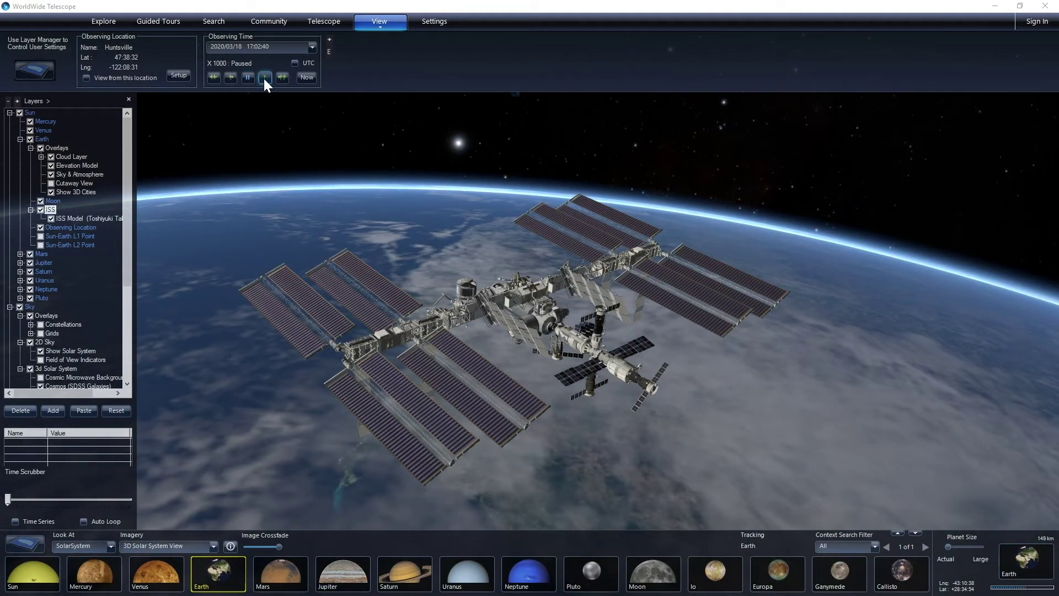
click(264, 77)
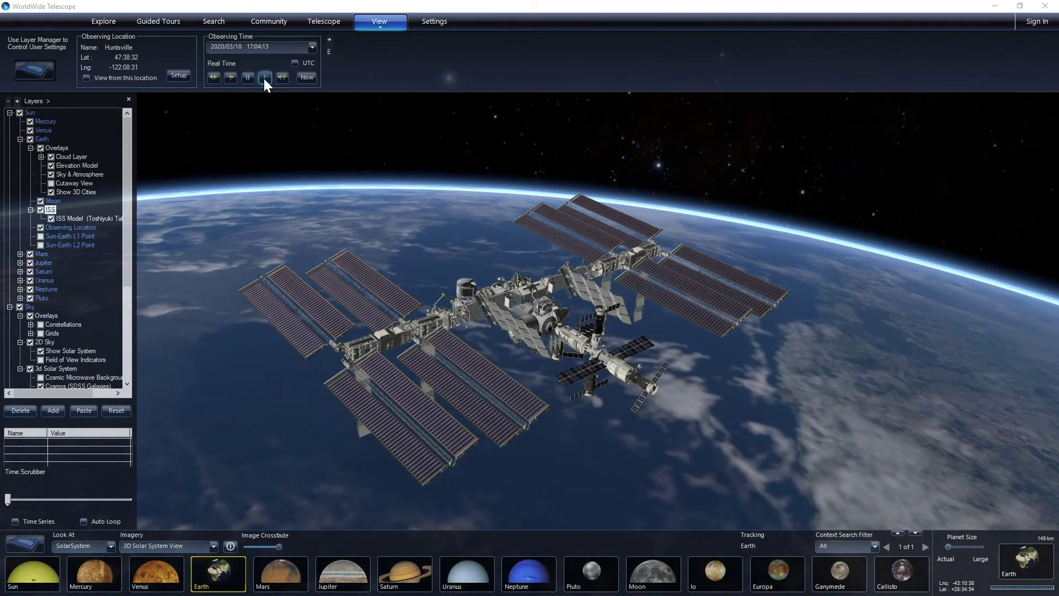
Step: Orbit, zoom and tilt for an oblique close-up of the ISS truss and solar arrays against Earth's limb
drag(525, 288, 574, 356)
scroll(574, 356, down, 10)
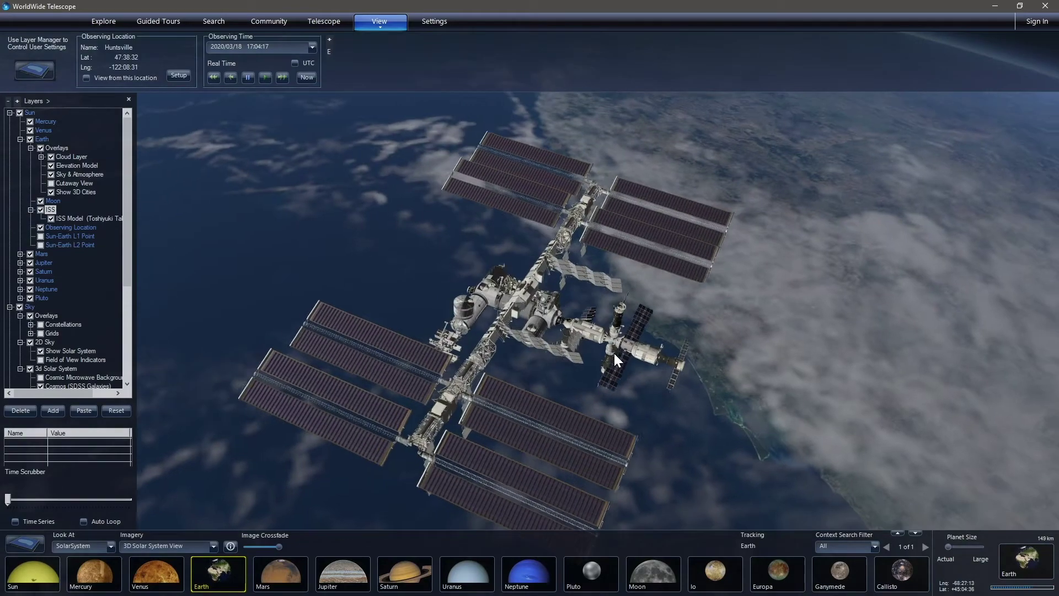
scroll(598, 364, down, 10)
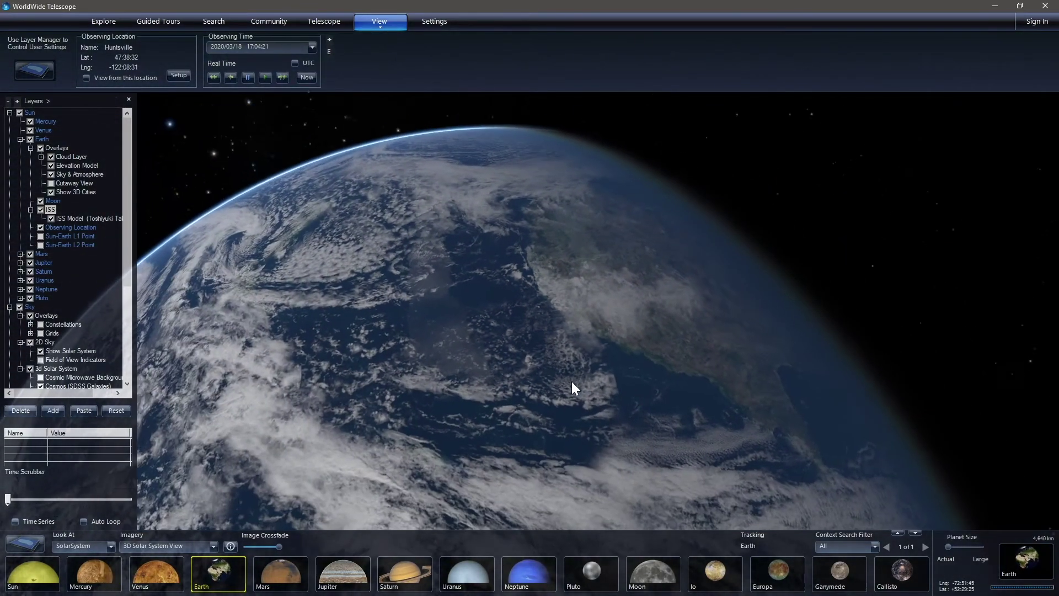
drag(572, 382, 556, 359)
scroll(556, 359, up, 10)
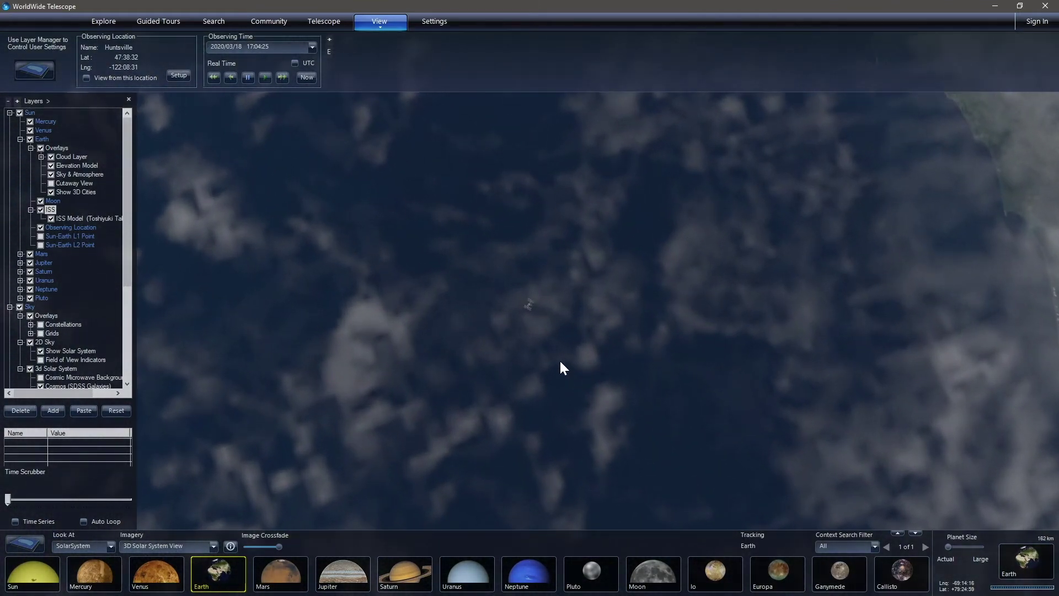
drag(505, 382, 376, 263)
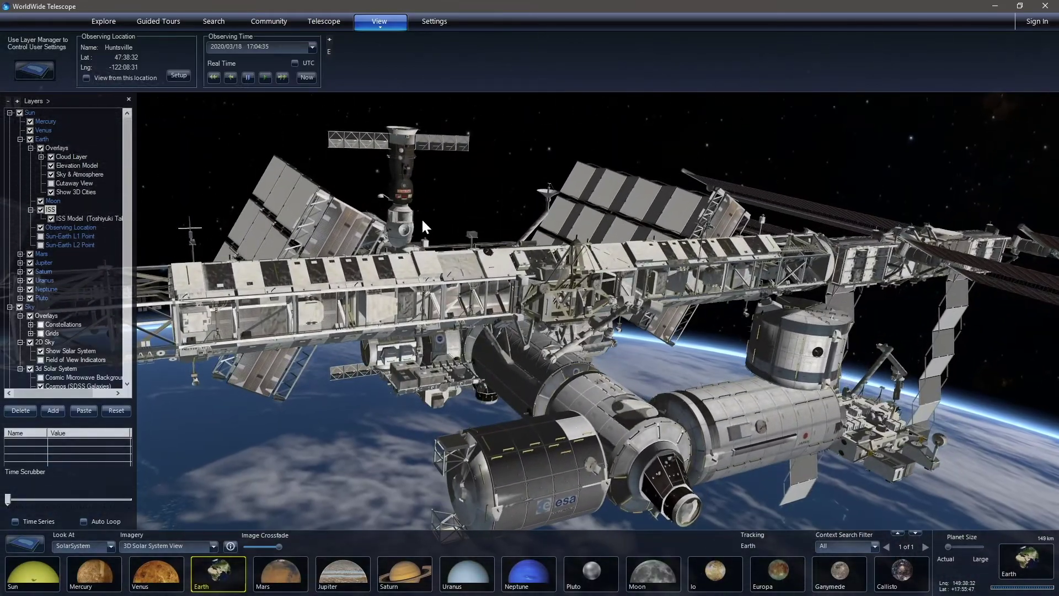
drag(421, 217, 372, 303)
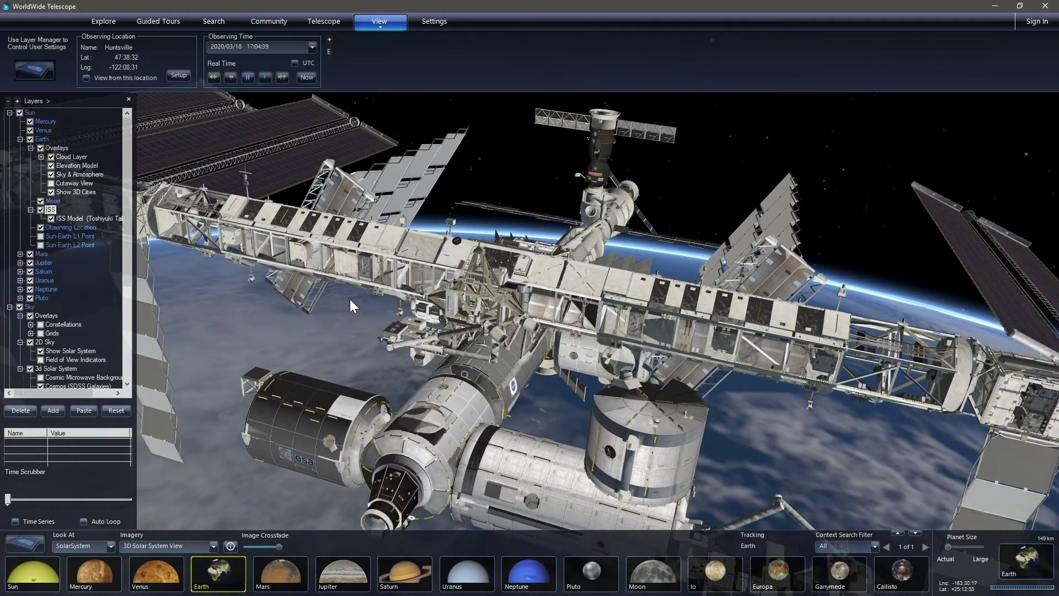
drag(349, 299, 193, 356)
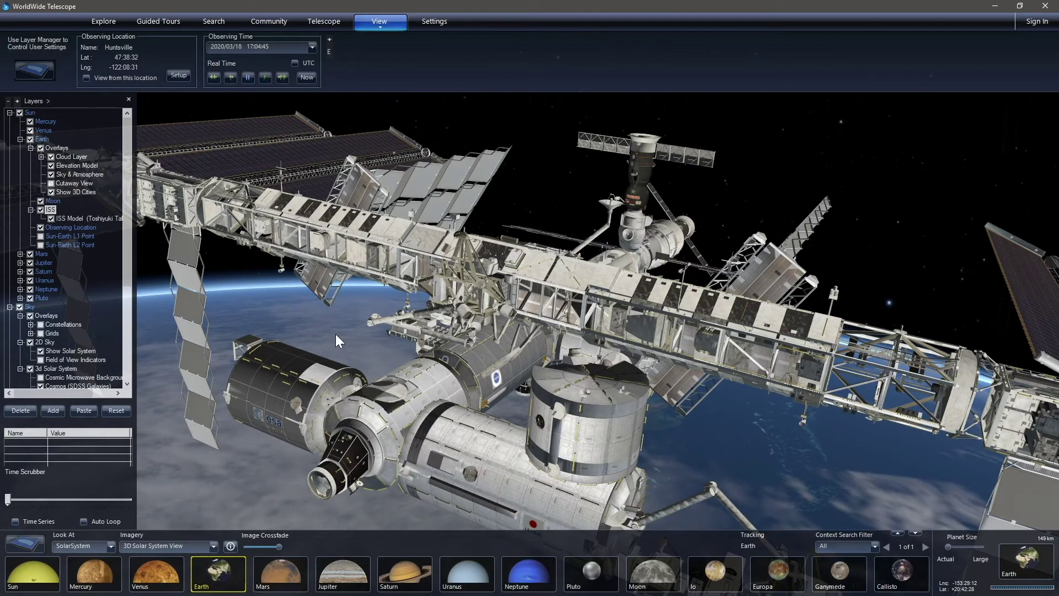
Step: Zoom out from Earth, view and close the details of star HIP58605, and orbit the view
scroll(335, 334, down, 5)
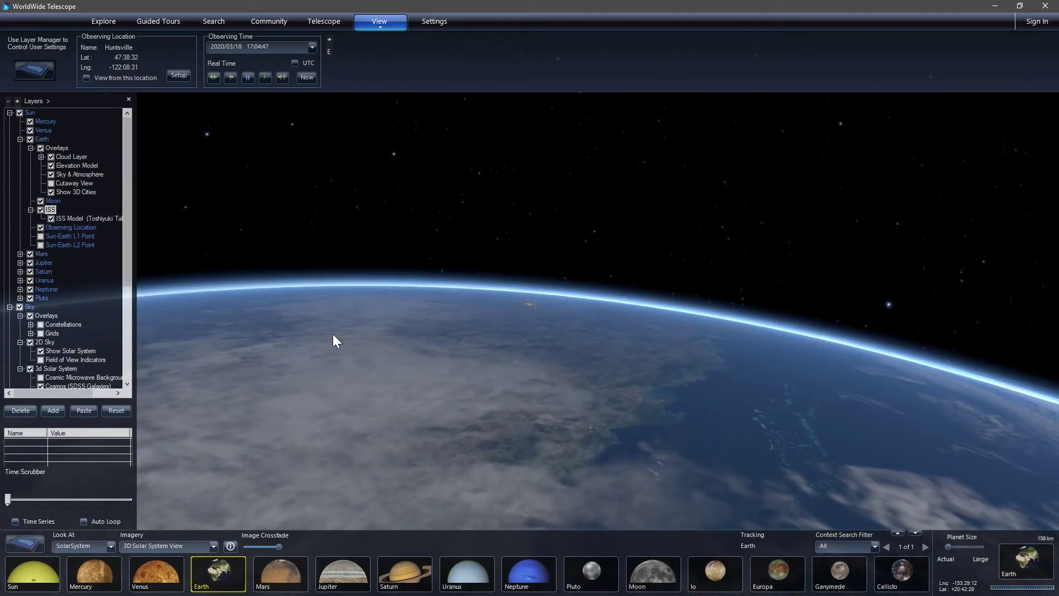
scroll(334, 334, down, 5)
right_click(337, 337)
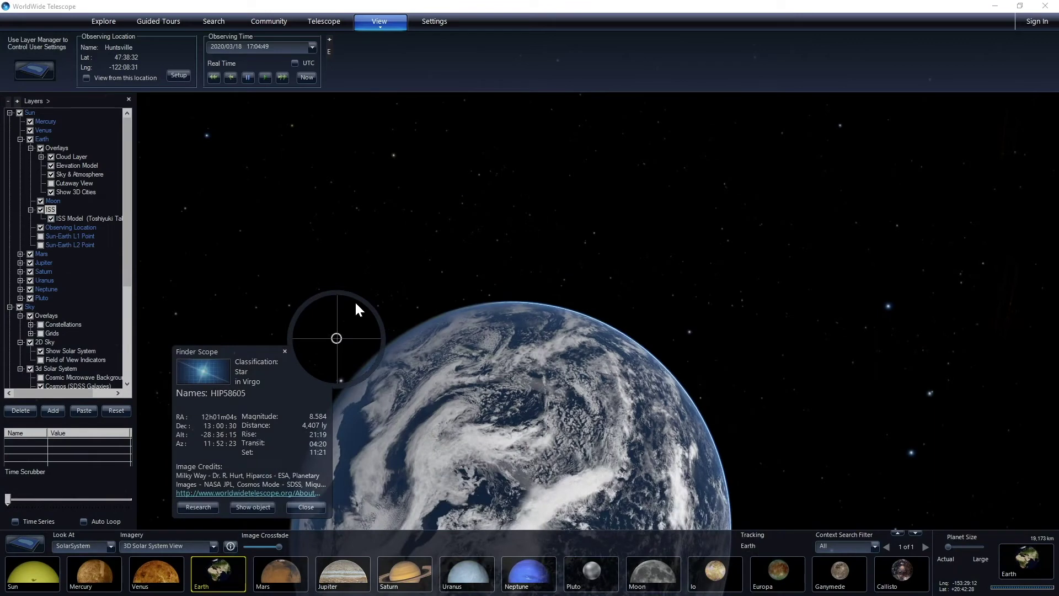
click(285, 351)
drag(289, 350, 349, 376)
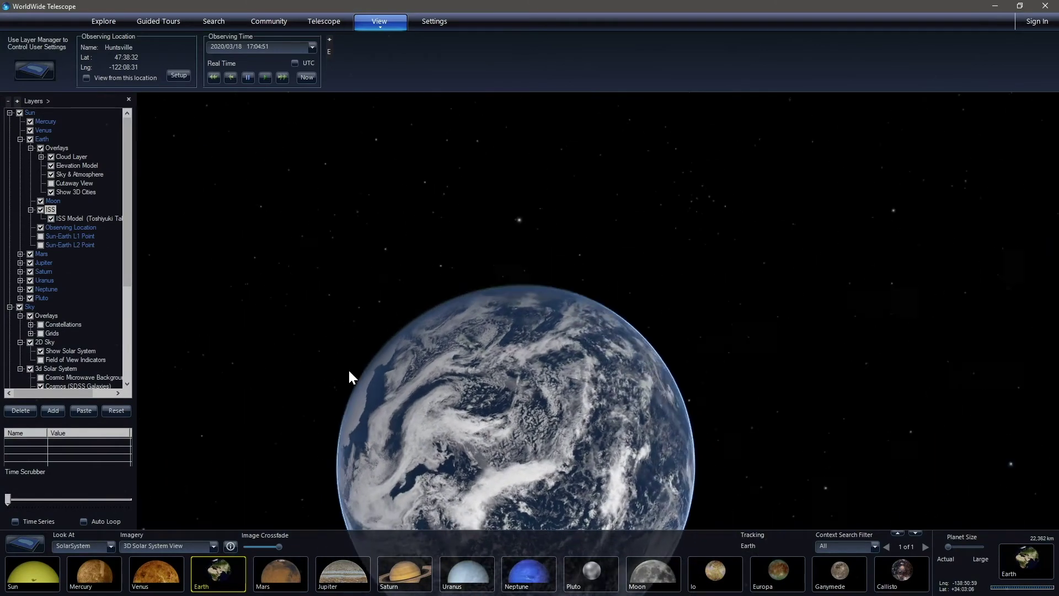
Step: Turn on Planetary Orbits and zoom far out until the Sun is a lone glowing star
scroll(365, 330, down, 10)
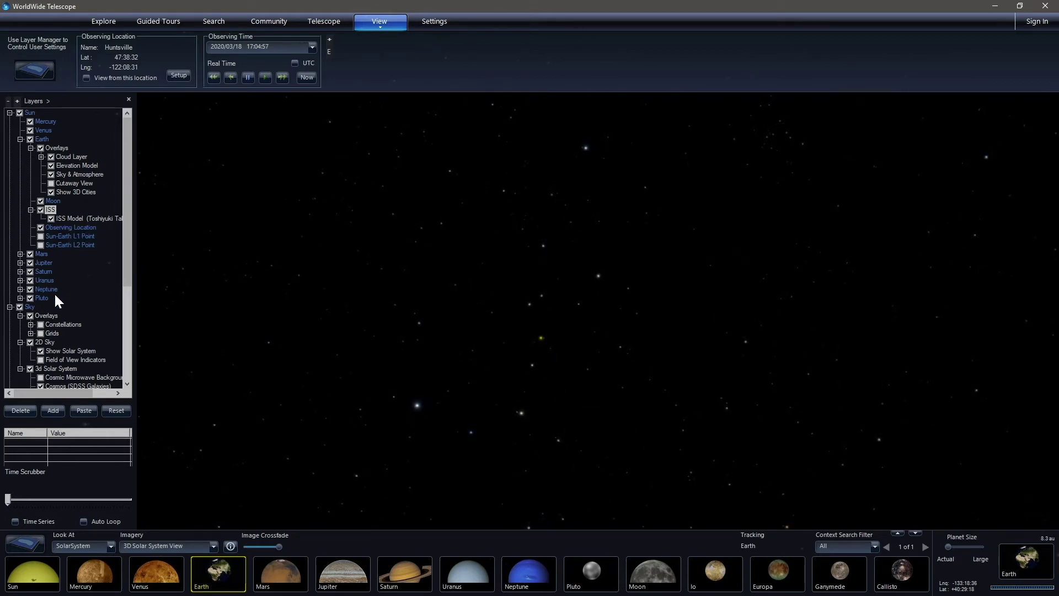
scroll(64, 306, down, 4)
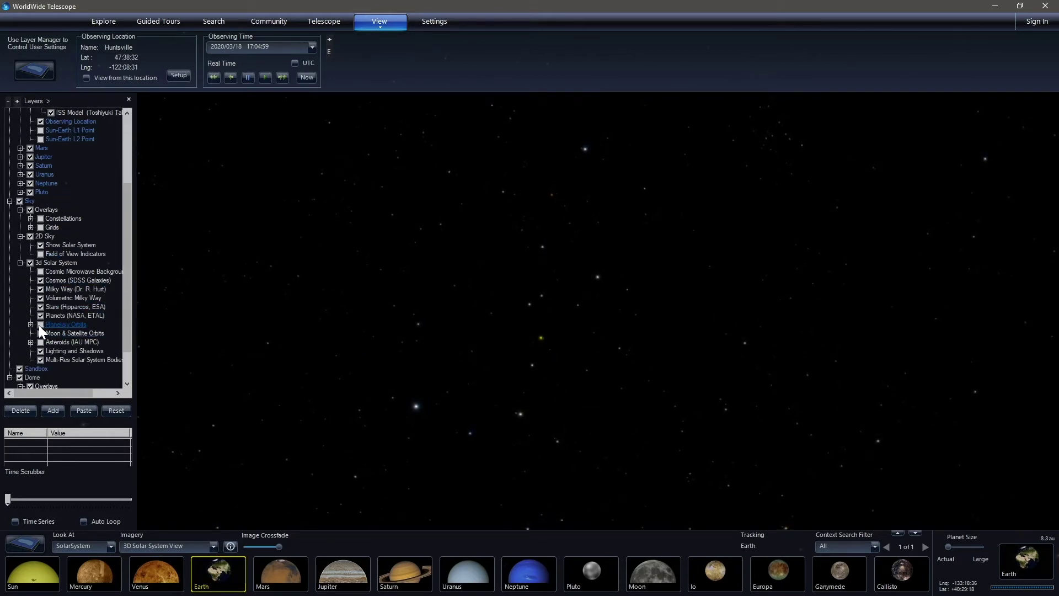
click(41, 325)
drag(513, 379, 579, 289)
scroll(561, 312, down, 5)
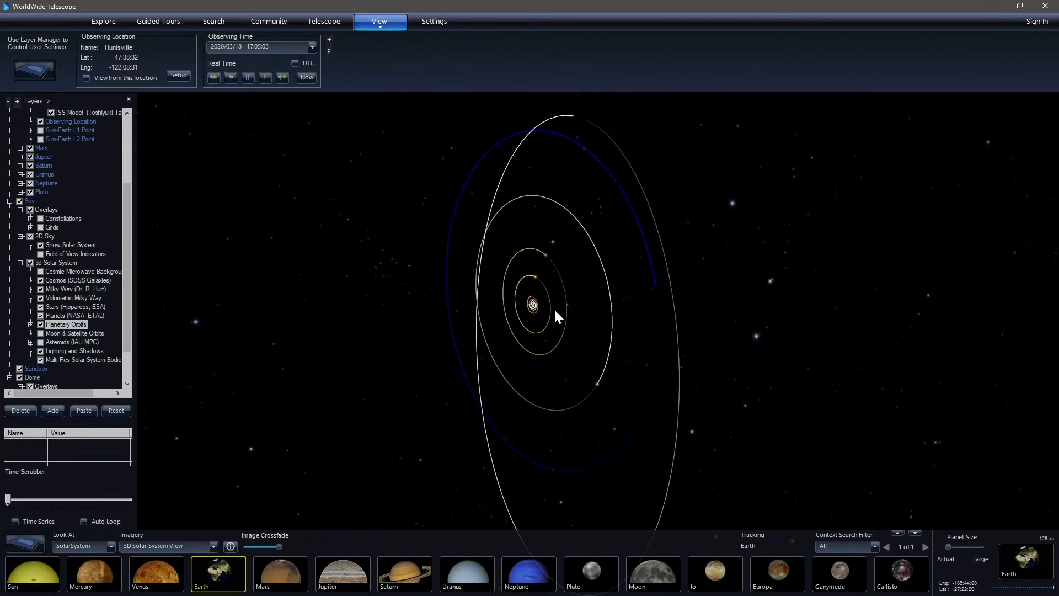
scroll(552, 304, down, 10)
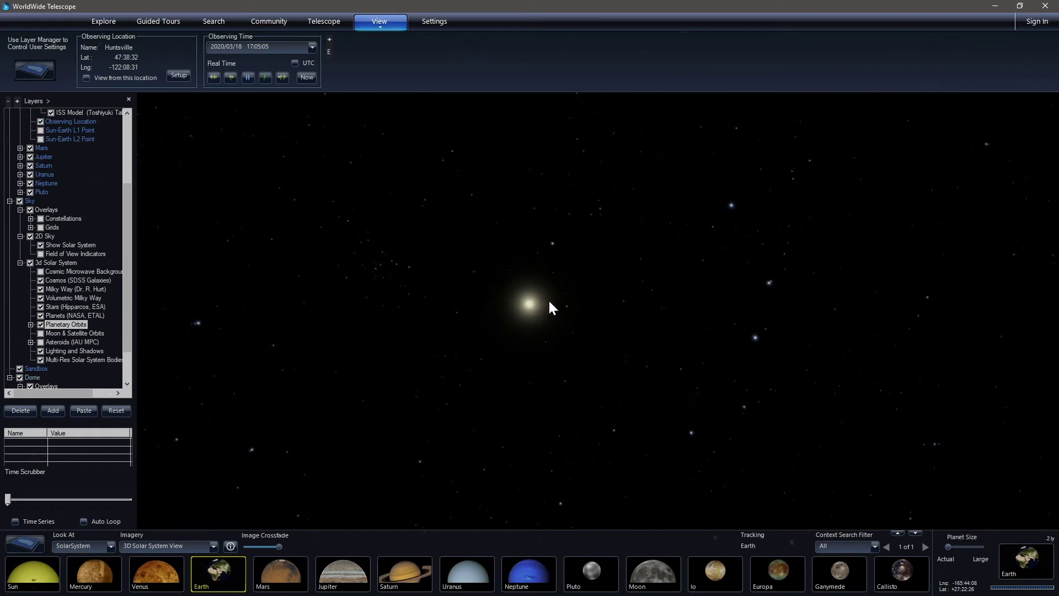
Step: Zoom out past the nearby stars to the whole Milky Way and tilt its disk nearly edge-on
scroll(552, 307, down, 3)
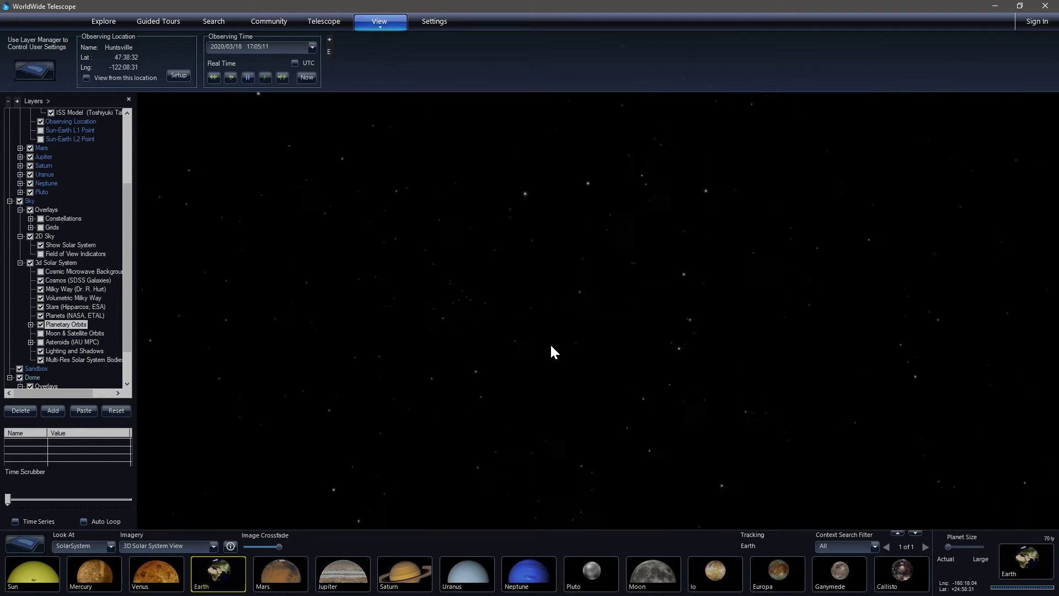
scroll(550, 348, down, 2)
scroll(527, 320, down, 3)
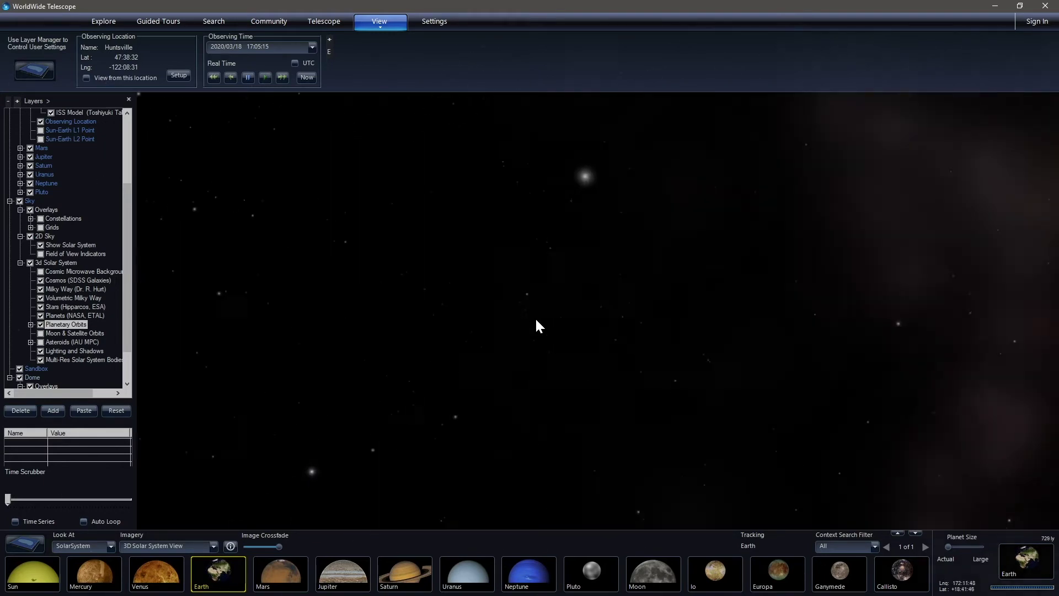
scroll(543, 315, down, 5)
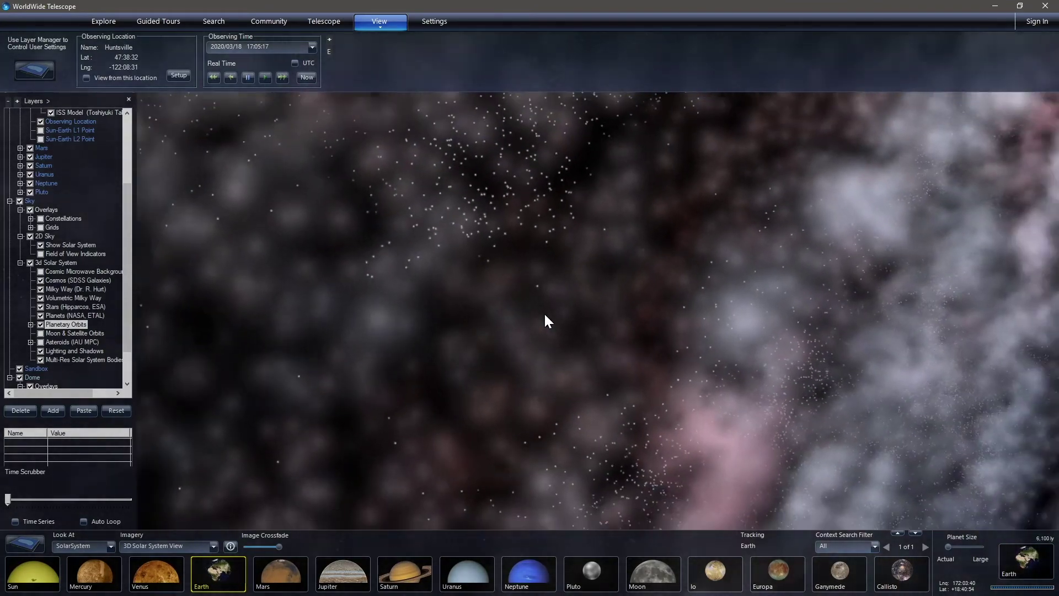
scroll(558, 320, down, 3)
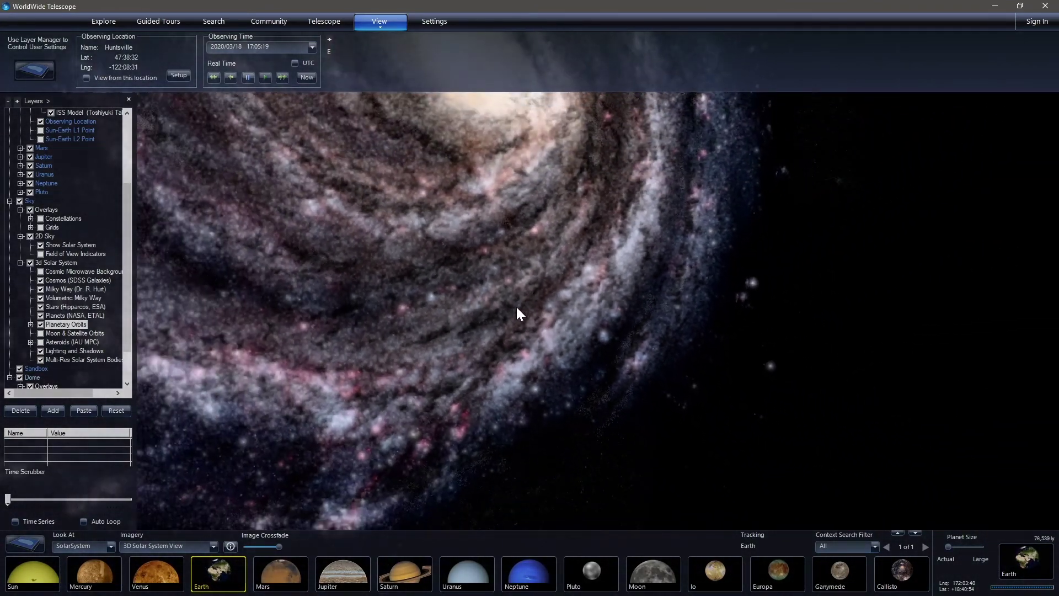
scroll(508, 283, down, 3)
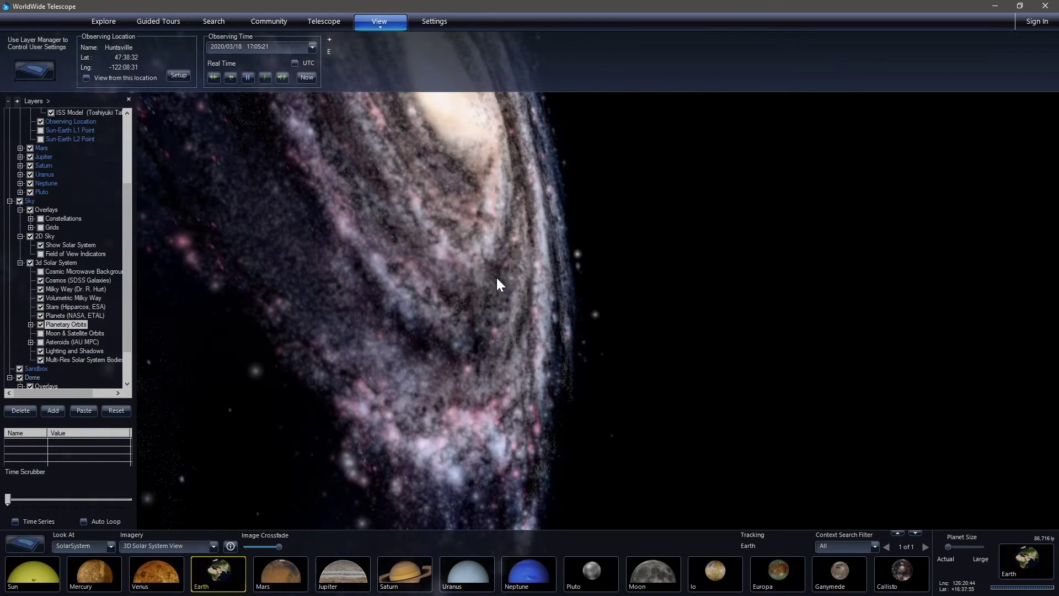
drag(473, 259, 524, 284)
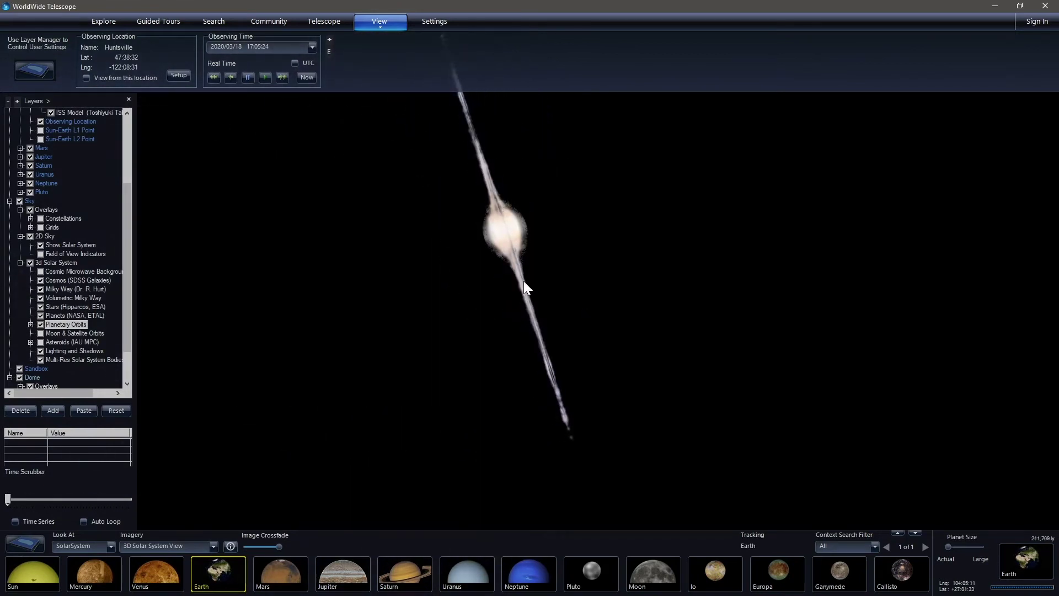
Step: Toggle the Volumetric Milky Way layer off and on, then hide and restore the Layer Manager
click(41, 299)
click(41, 299)
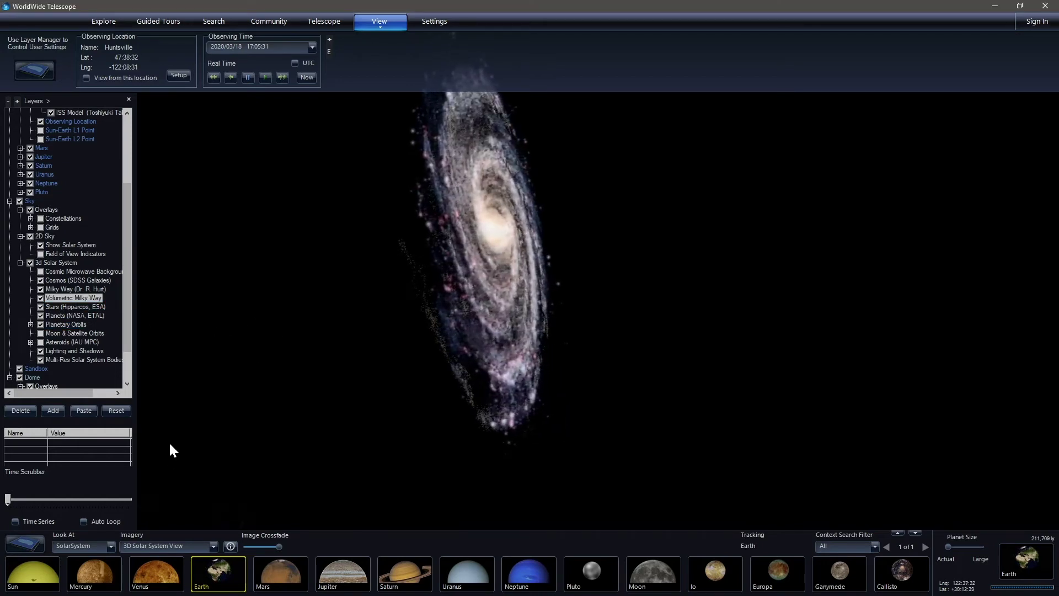
click(27, 540)
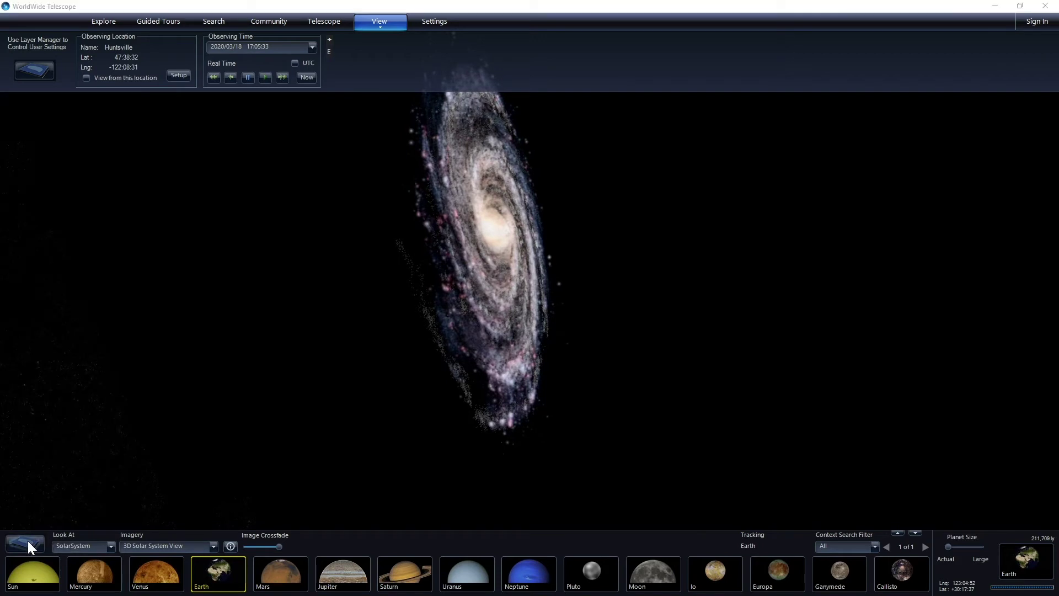
click(28, 540)
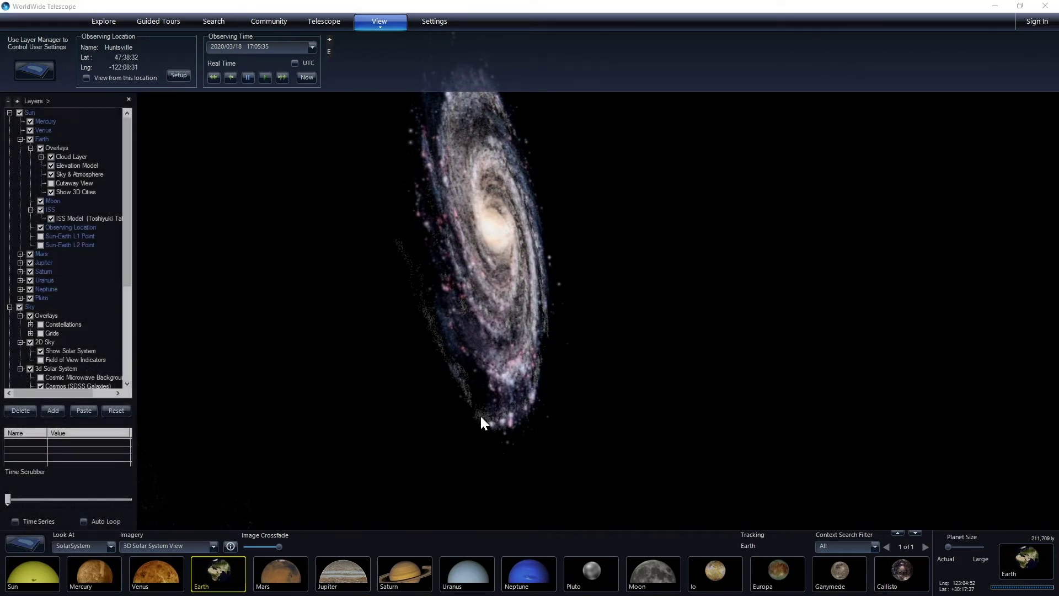
Step: Tilt the Milky Way face-on, zoom out to the SDSS galaxy survey, and rotate the cloud
drag(385, 413, 390, 326)
scroll(388, 325, down, 5)
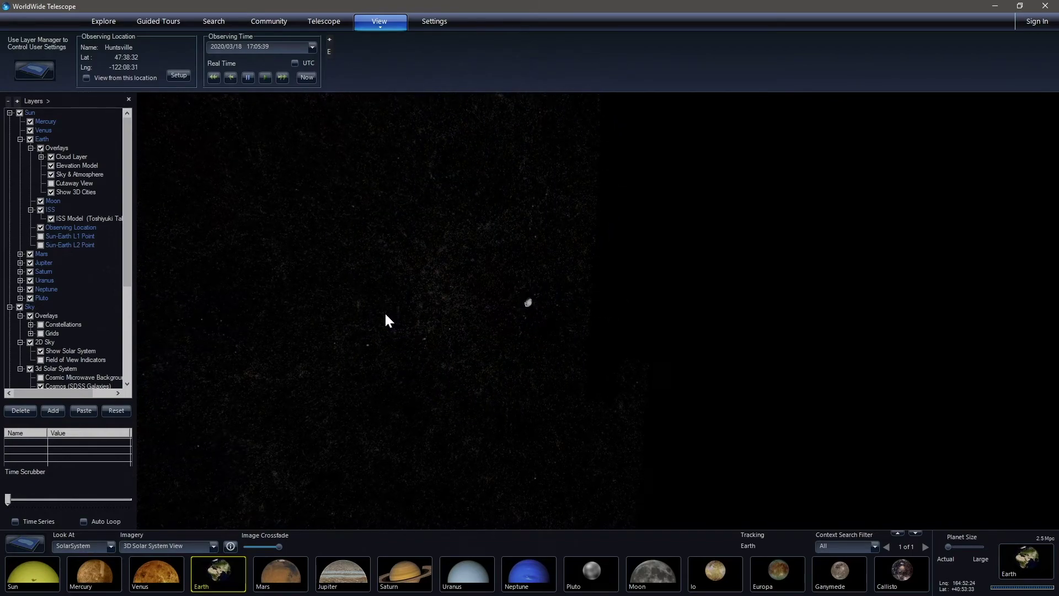
scroll(386, 313, down, 5)
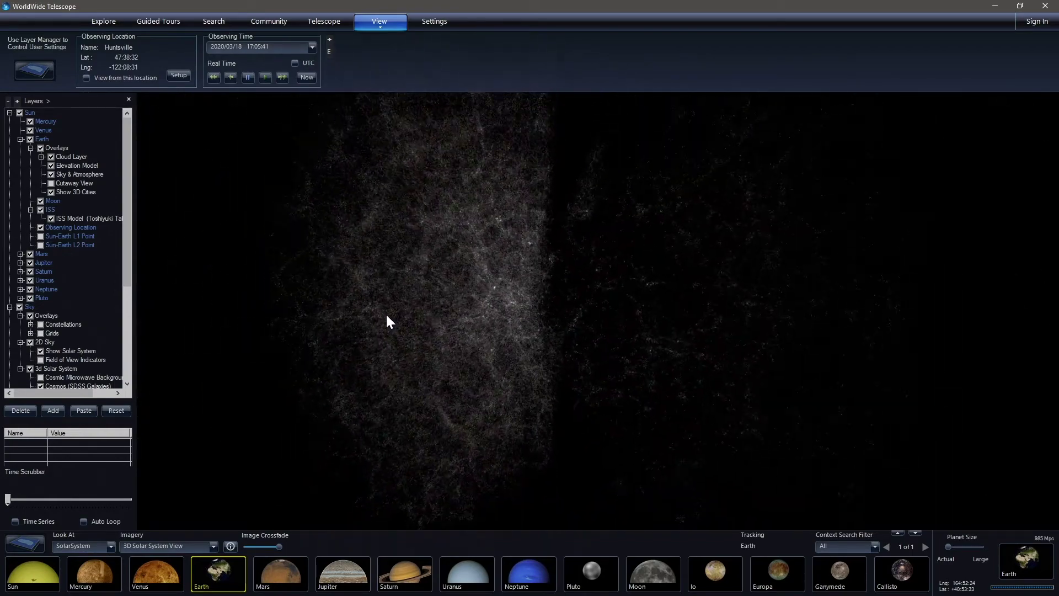
drag(389, 323, 533, 364)
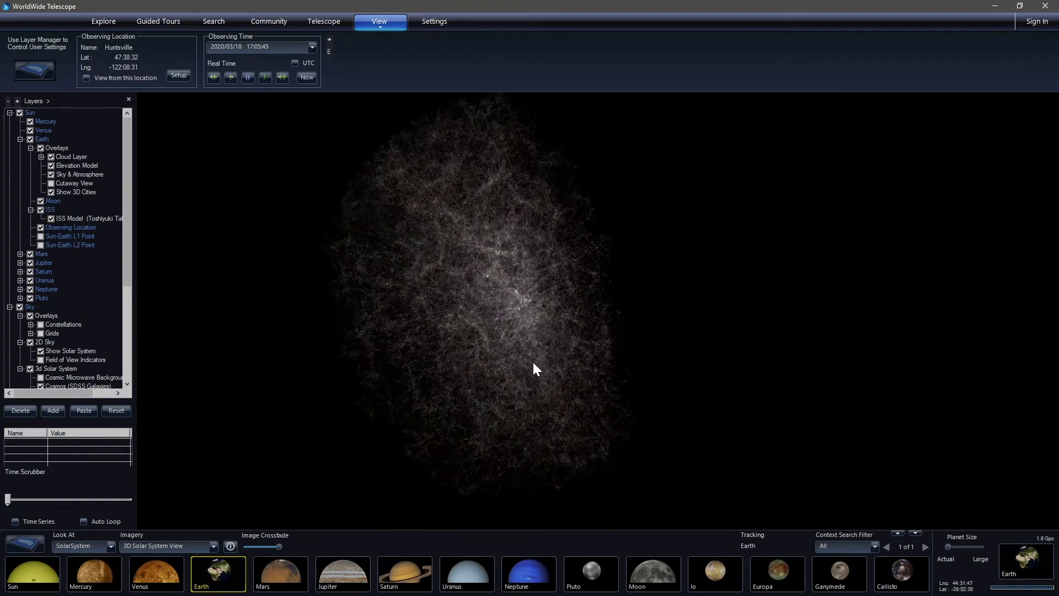
Step: Fly in among the survey's scattered galaxies, rotating across the field to a long filament
scroll(530, 373, up, 2)
scroll(529, 381, up, 5)
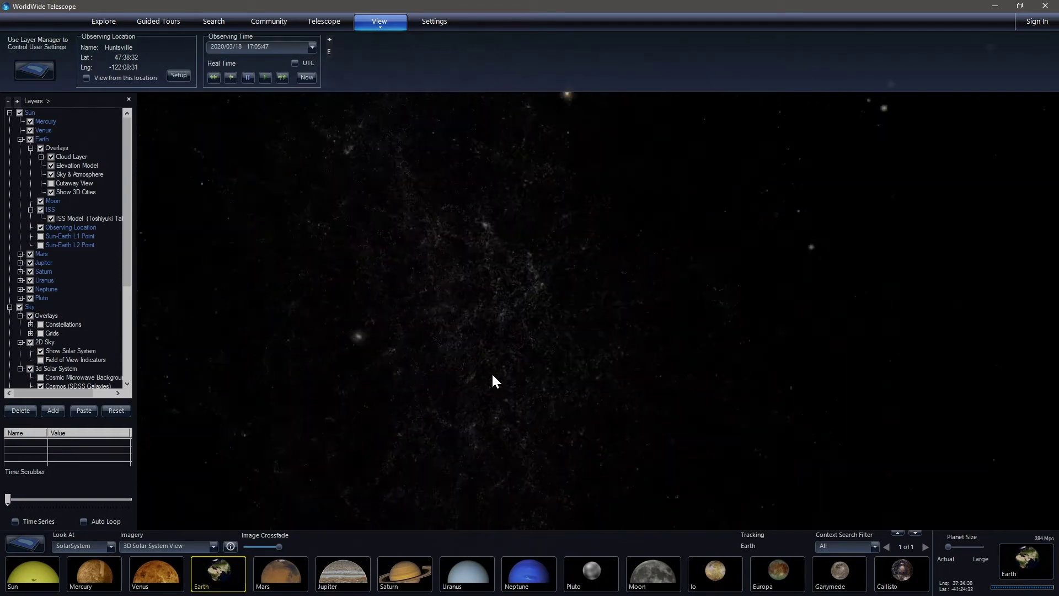
scroll(518, 364, up, 1)
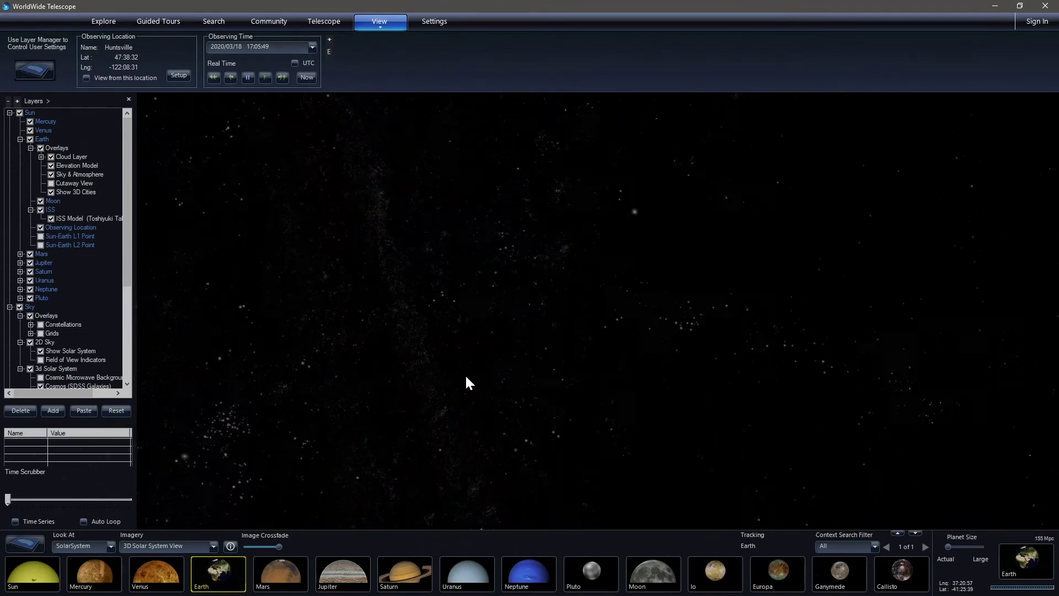
drag(462, 379, 476, 361)
scroll(476, 362, up, 1)
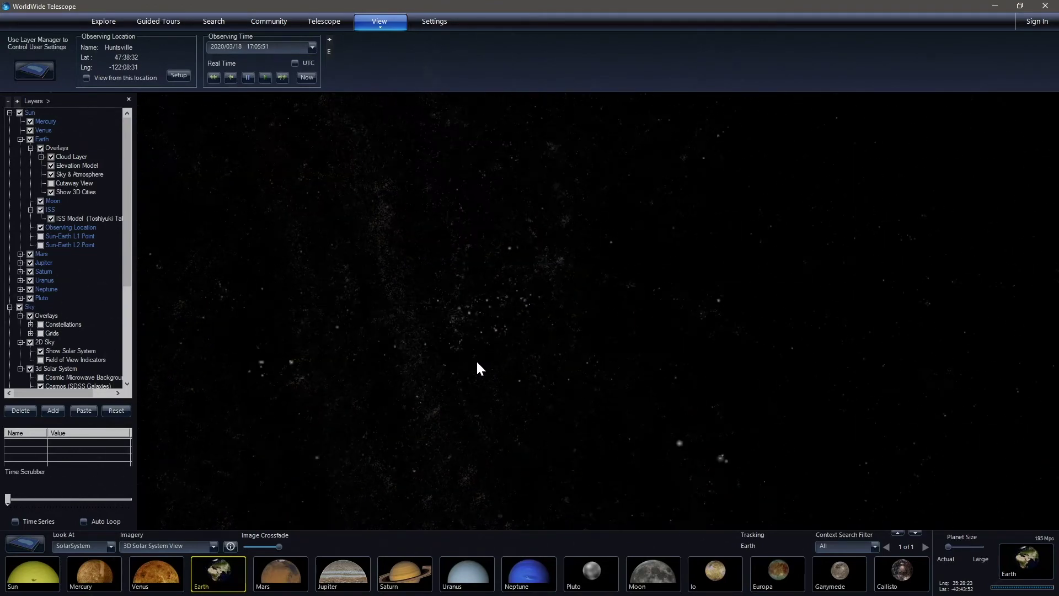
scroll(471, 360, down, 2)
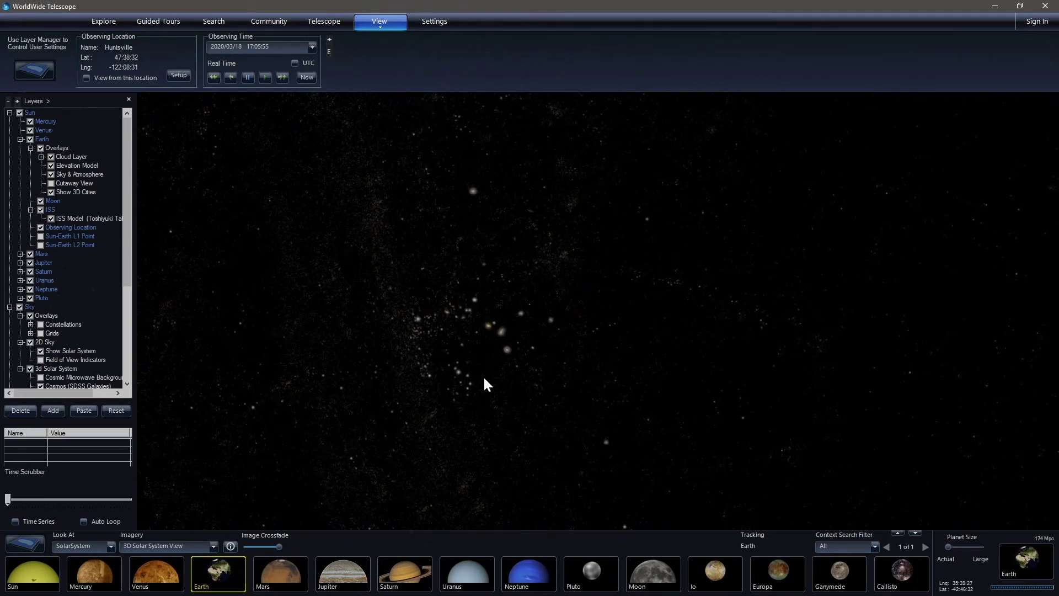
drag(347, 372, 448, 342)
scroll(445, 335, up, 4)
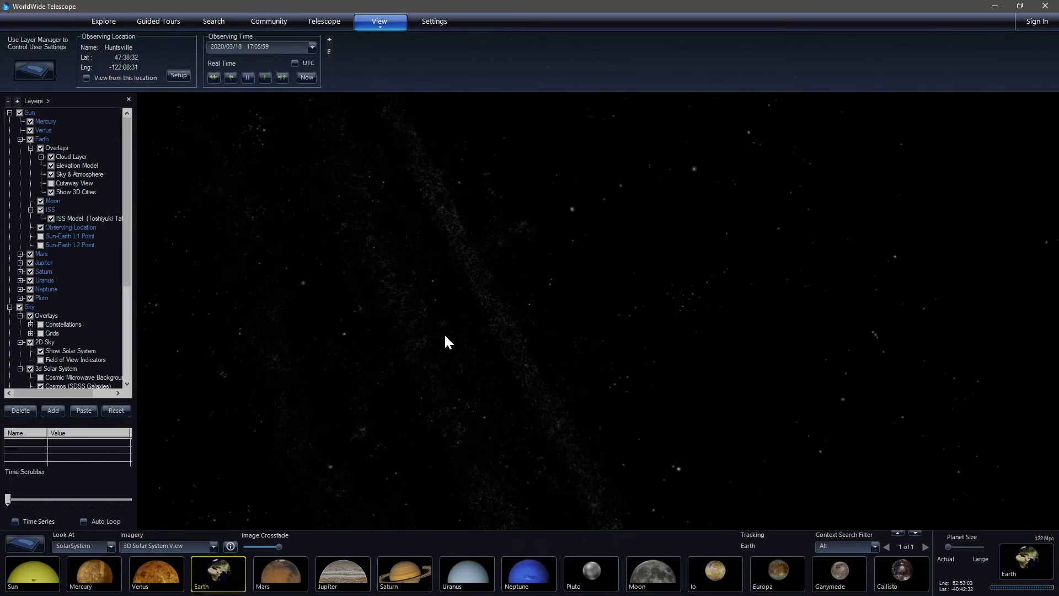
Step: Zoom back in until the Milky Way spiral fills the view, centred on its bright core
scroll(444, 347, up, 2)
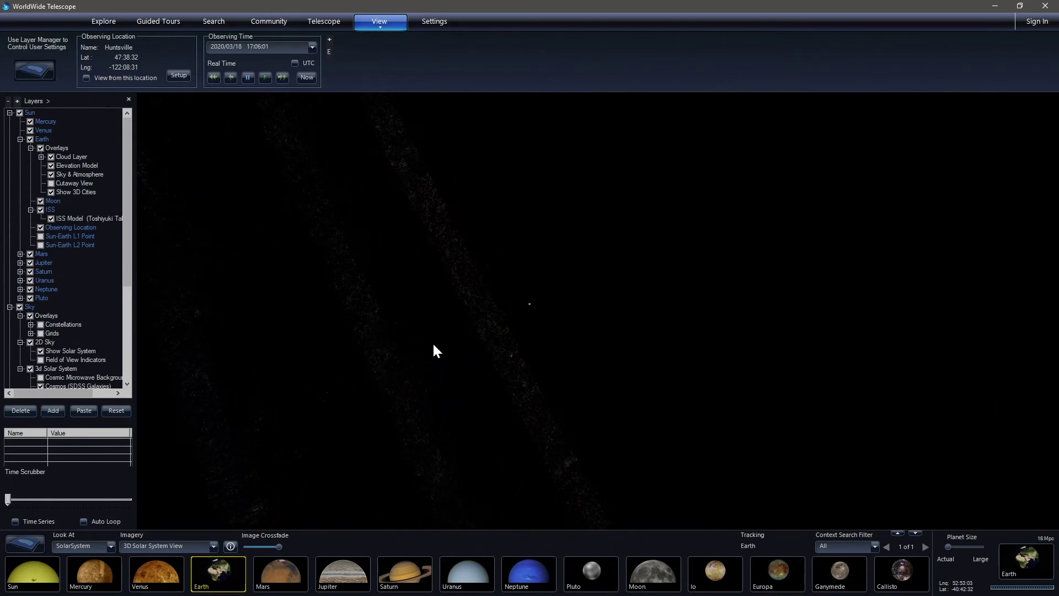
scroll(432, 345, up, 5)
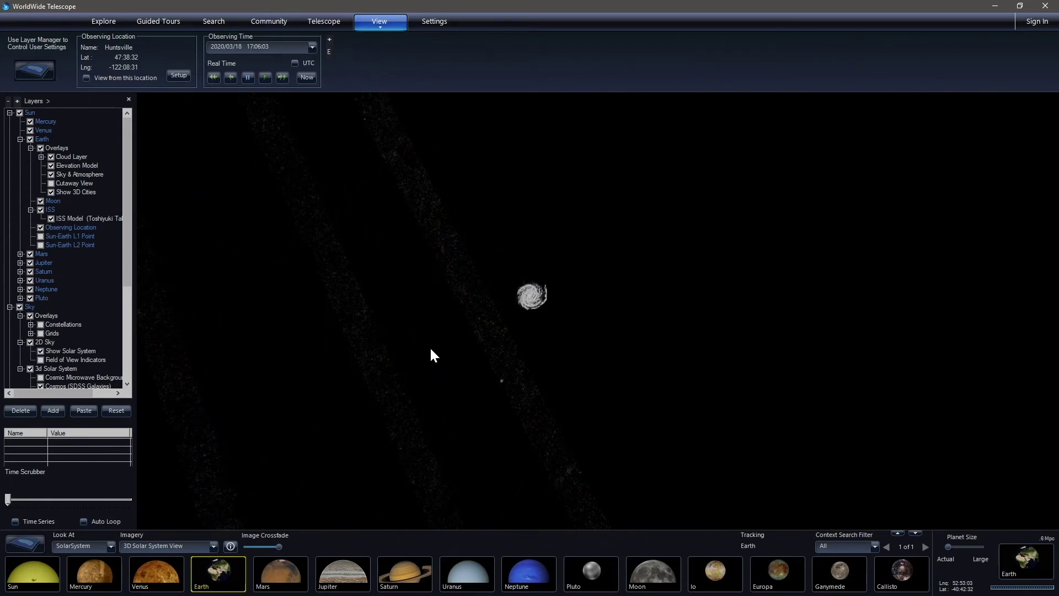
scroll(428, 348, up, 6)
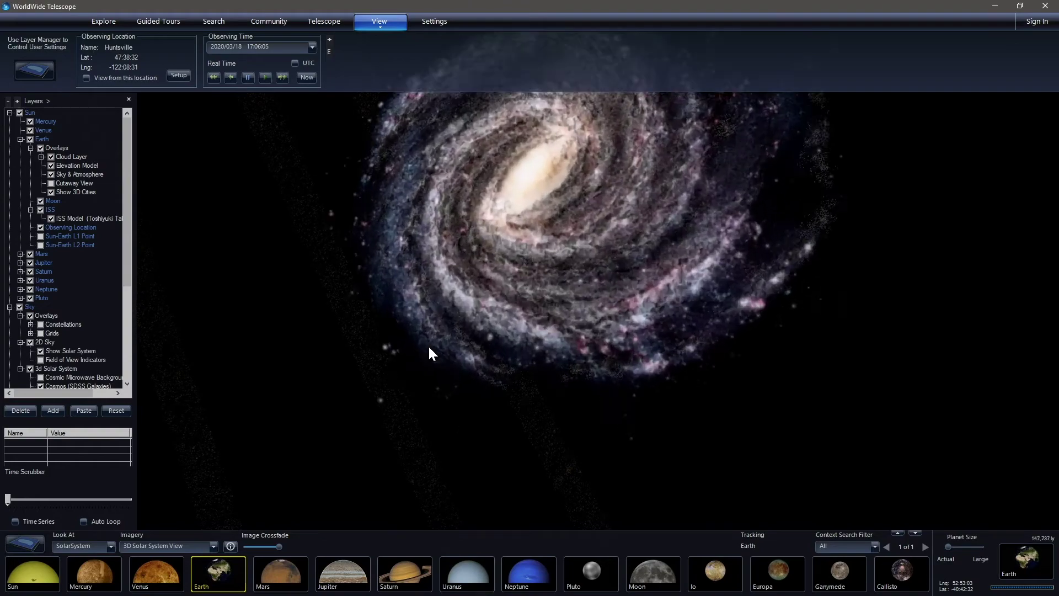
scroll(441, 359, up, 2)
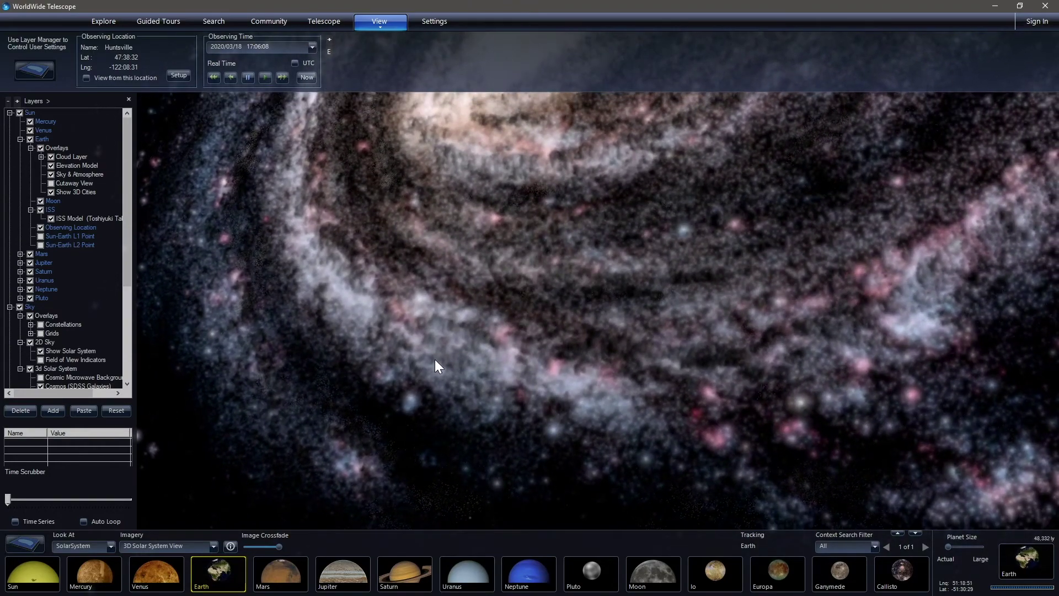
drag(434, 359, 392, 351)
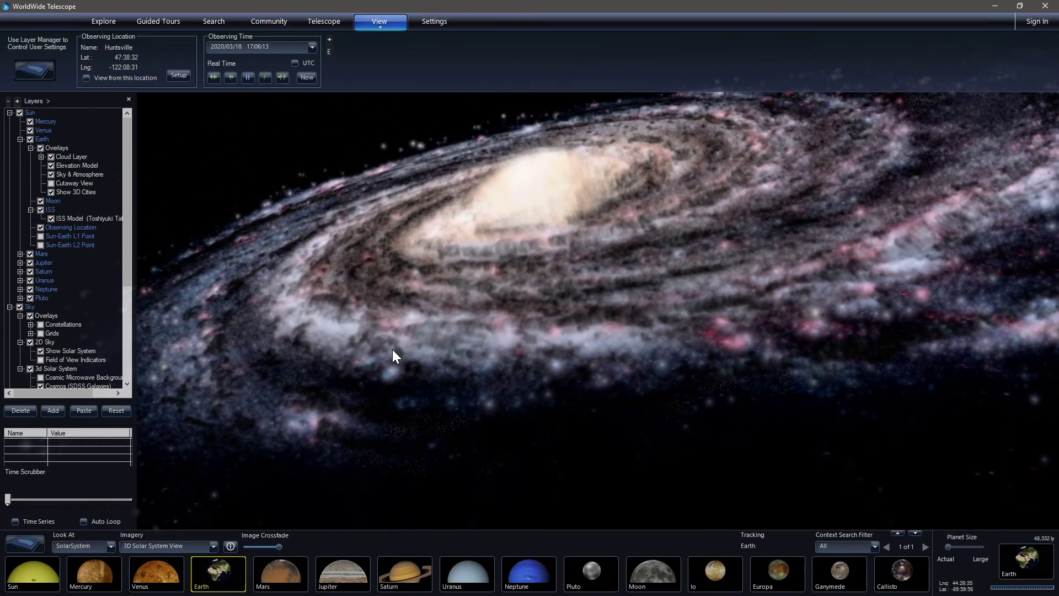
Step: Orbit around the galaxy core through edge-on, zoom out slightly, and tilt the spiral nearly face-on
drag(401, 366, 413, 301)
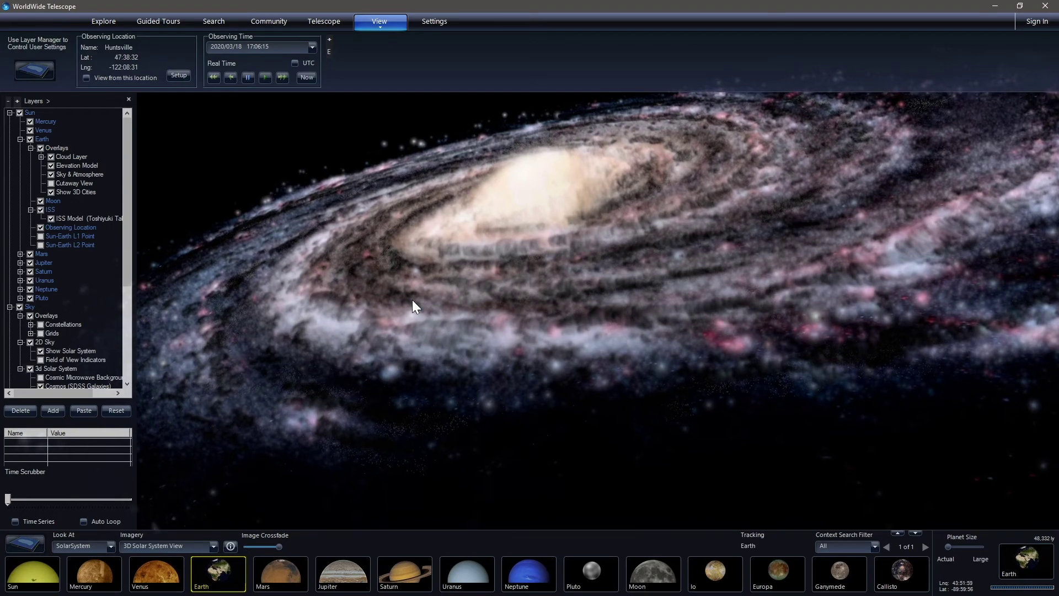
drag(495, 335, 413, 322)
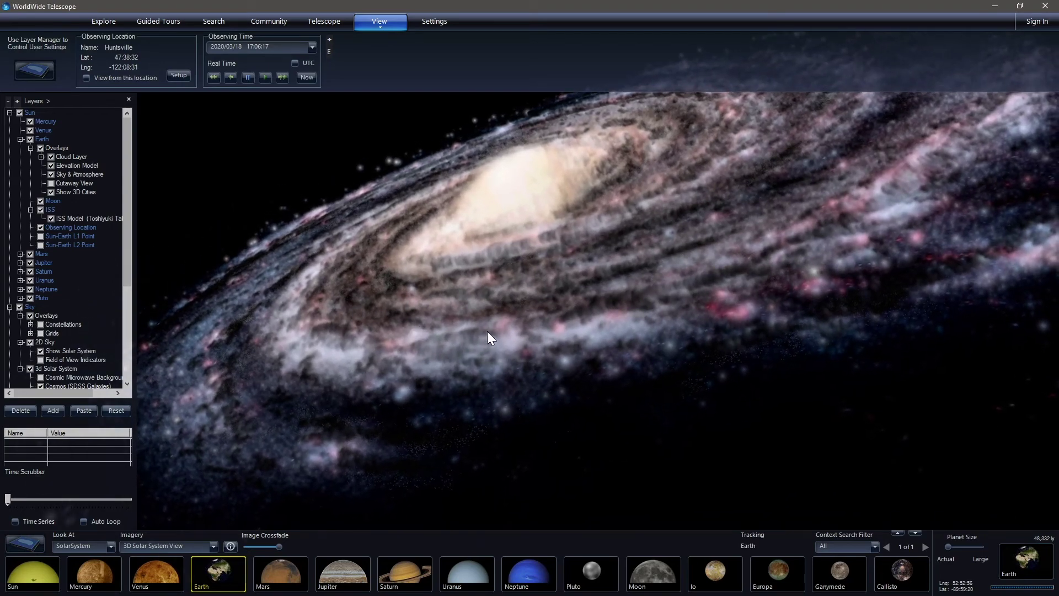
drag(488, 331, 596, 336)
scroll(596, 336, down, 5)
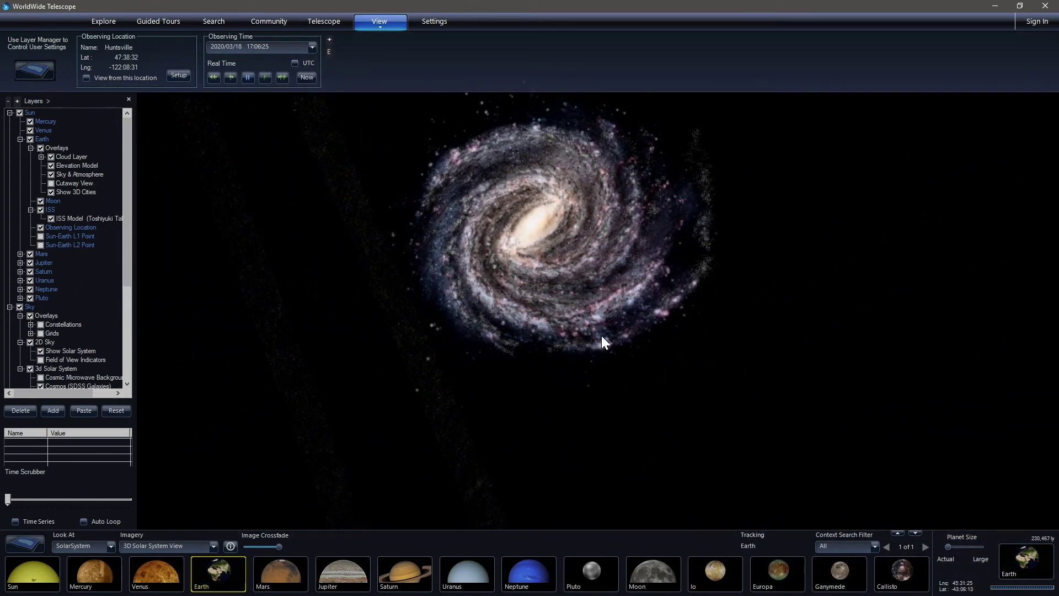
drag(637, 328, 373, 282)
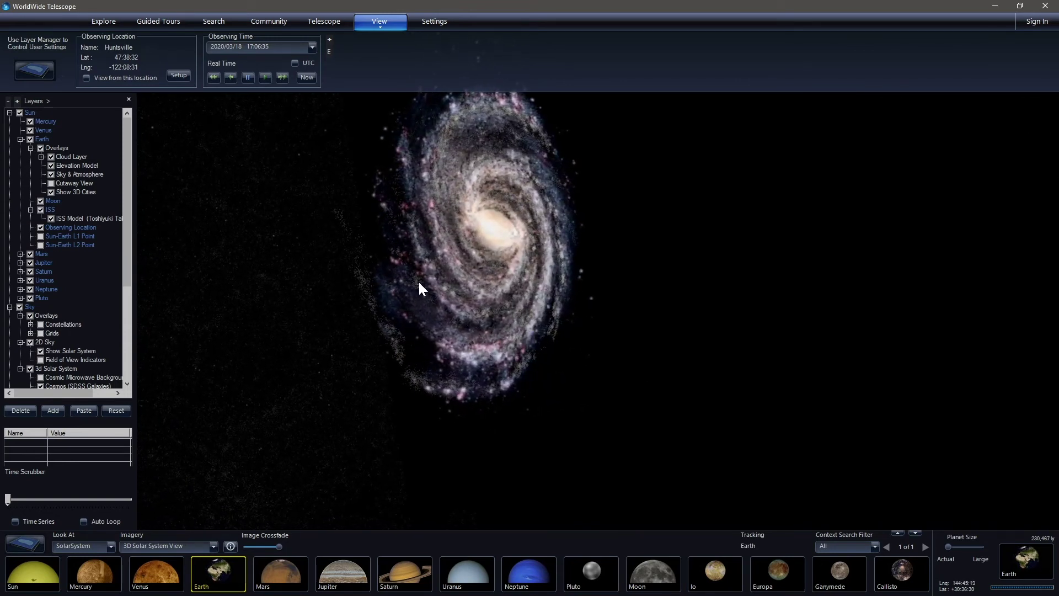
drag(404, 303, 401, 331)
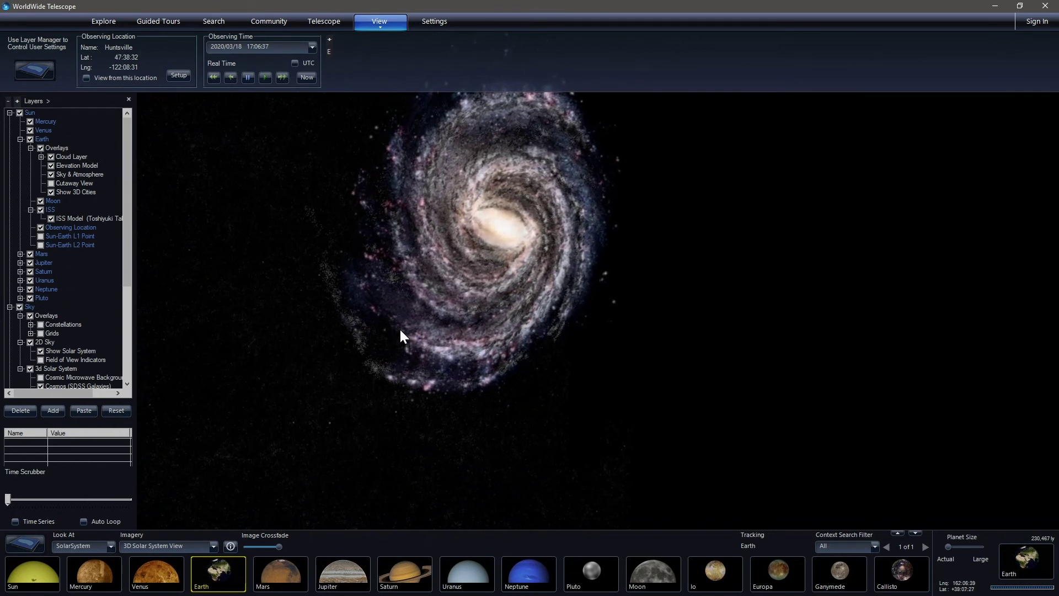